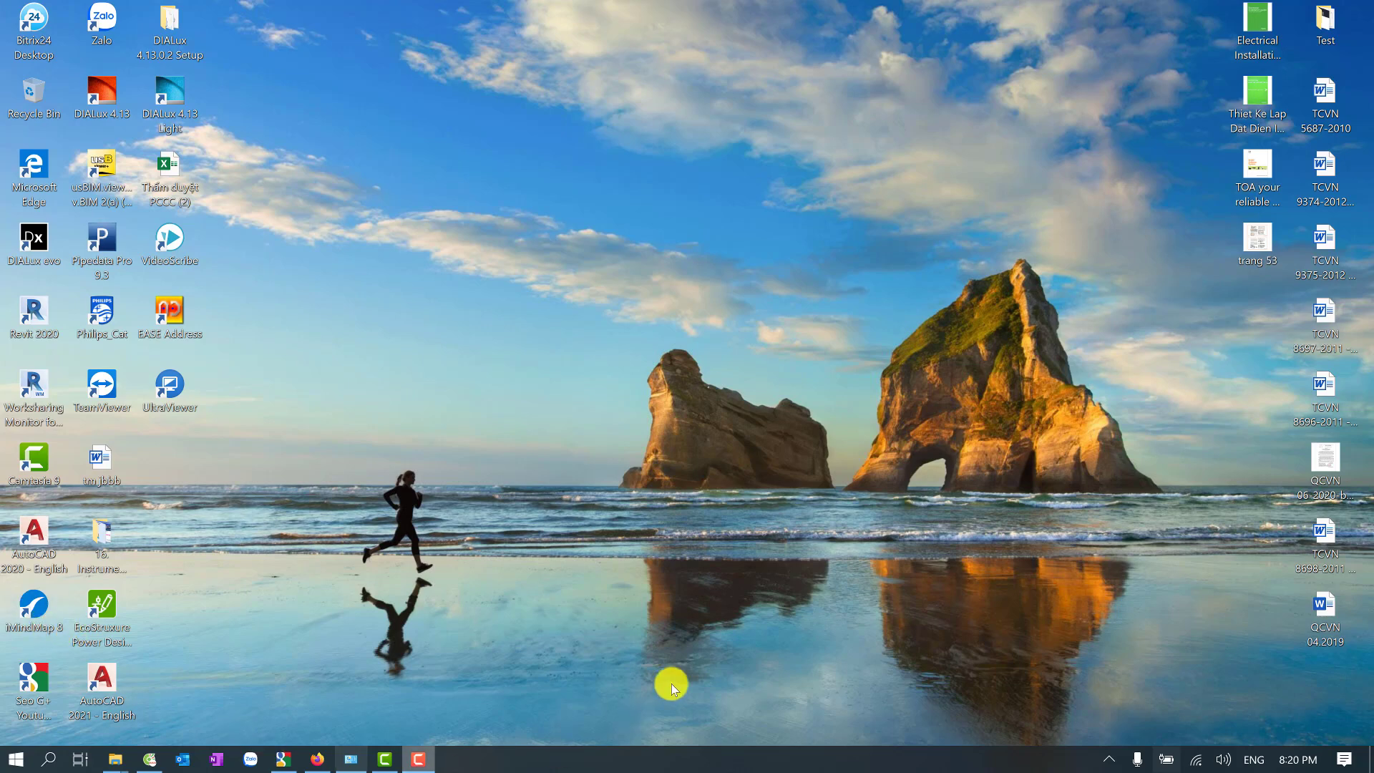
- Open the Windows Power Options from the battery indicator and start creating a new power plan
{"action": "left_click", "coordinate": [917, 669]}
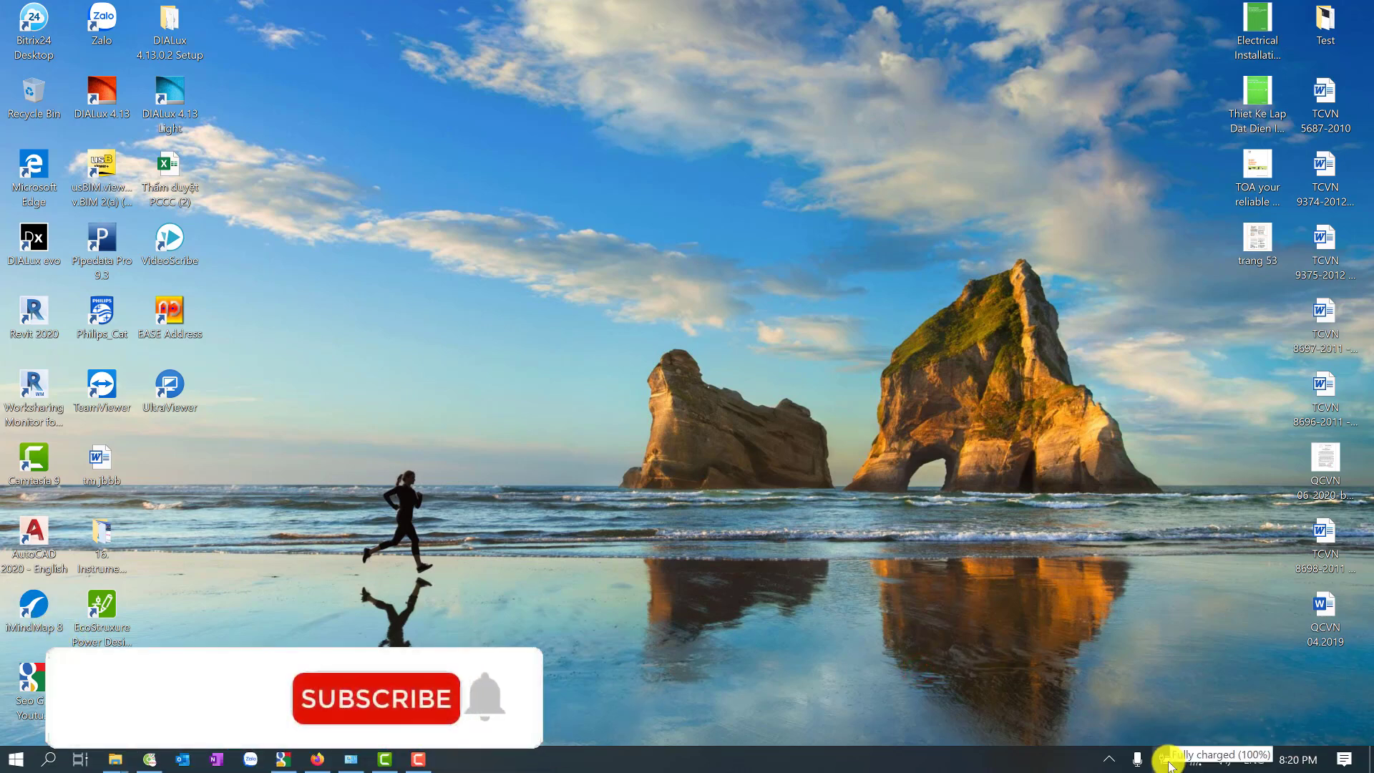
{"action": "right_click", "coordinate": [1166, 759]}
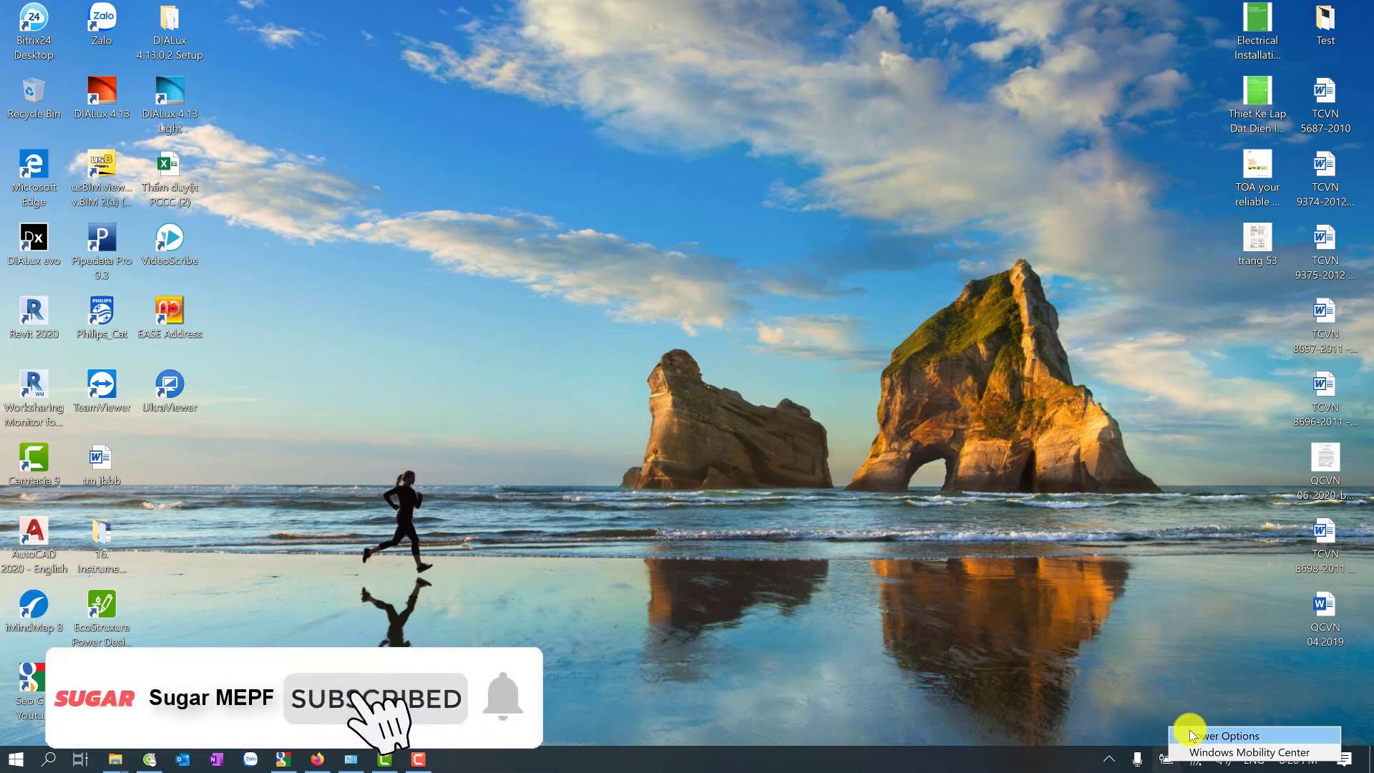
{"action": "left_click", "coordinate": [1193, 734]}
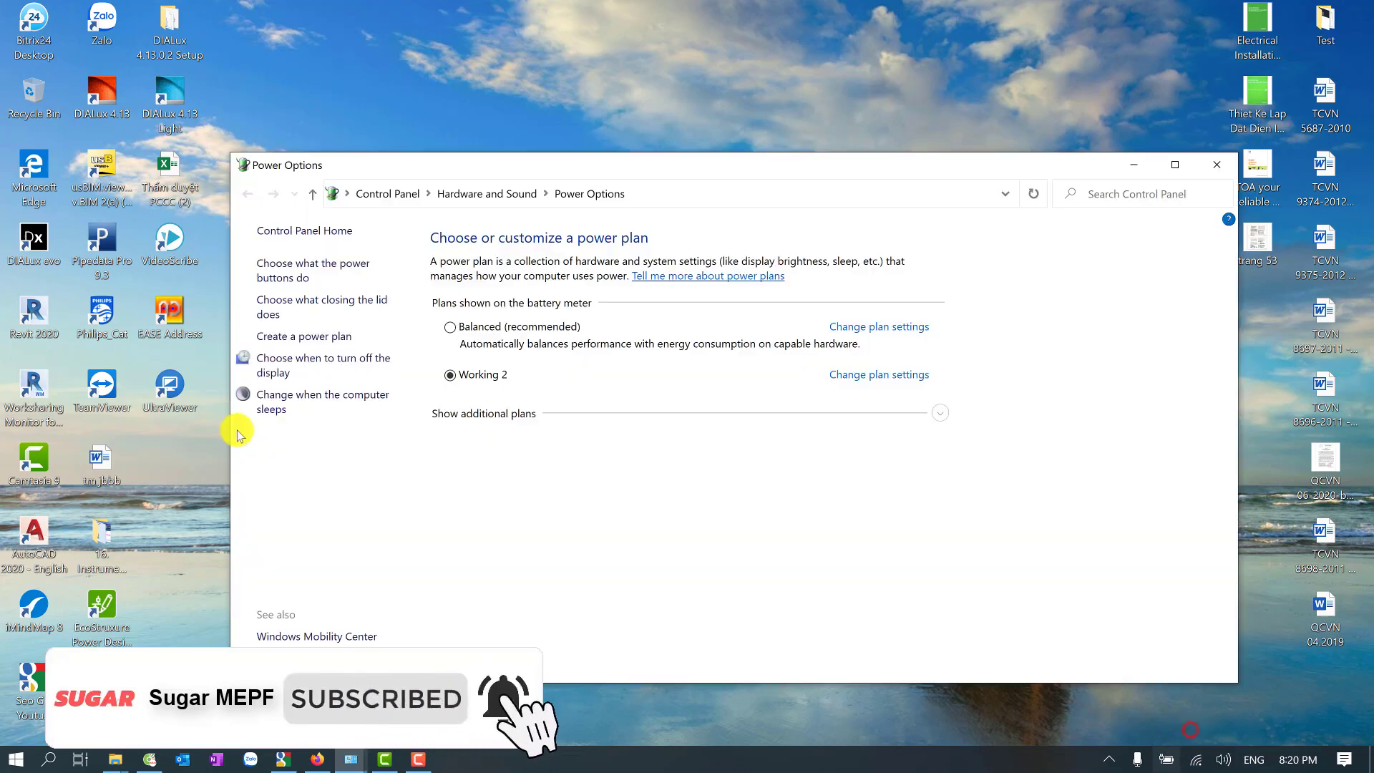
{"action": "left_click", "coordinate": [274, 342]}
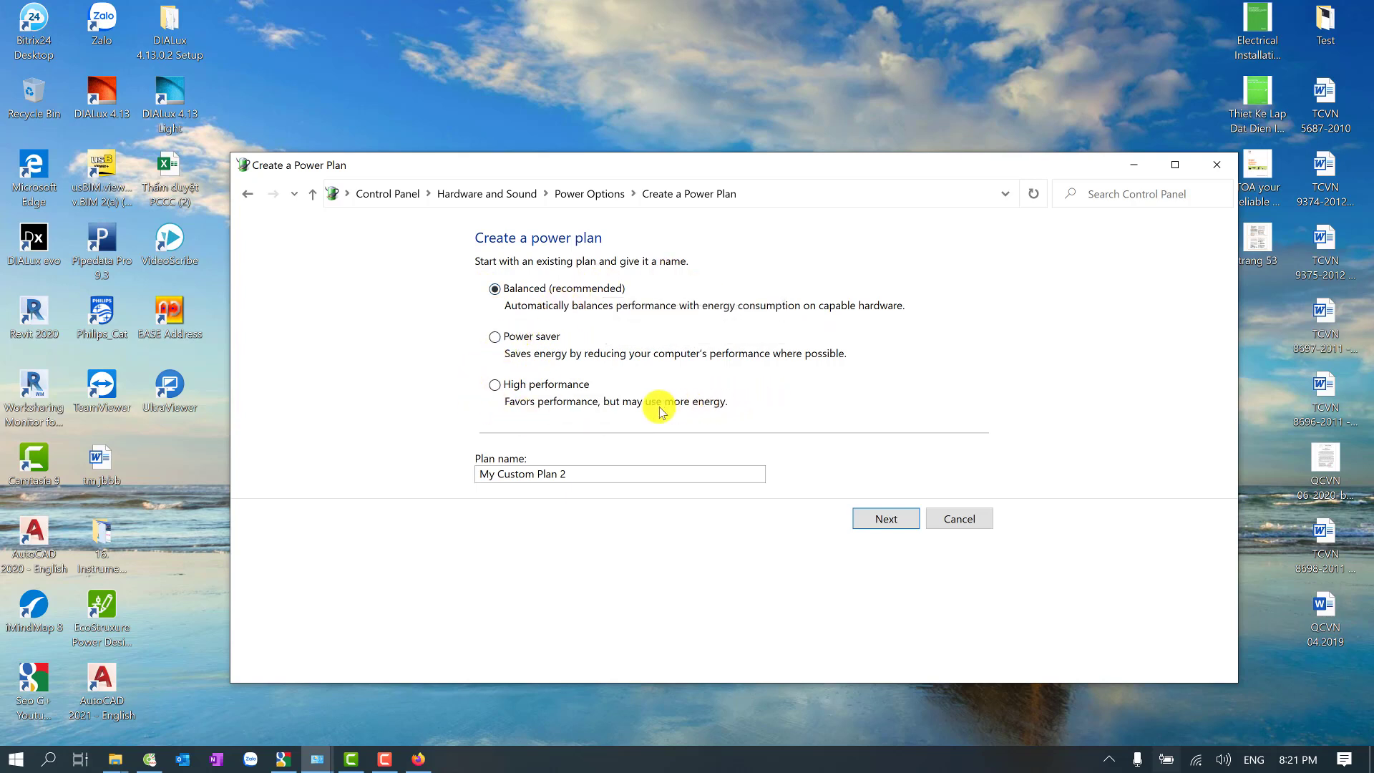
- Base the new power plan on High performance and try to name it "Working"
{"action": "left_click", "coordinate": [494, 385]}
{"action": "left_click_drag", "start_coordinate": [589, 475], "coordinate": [494, 467]}
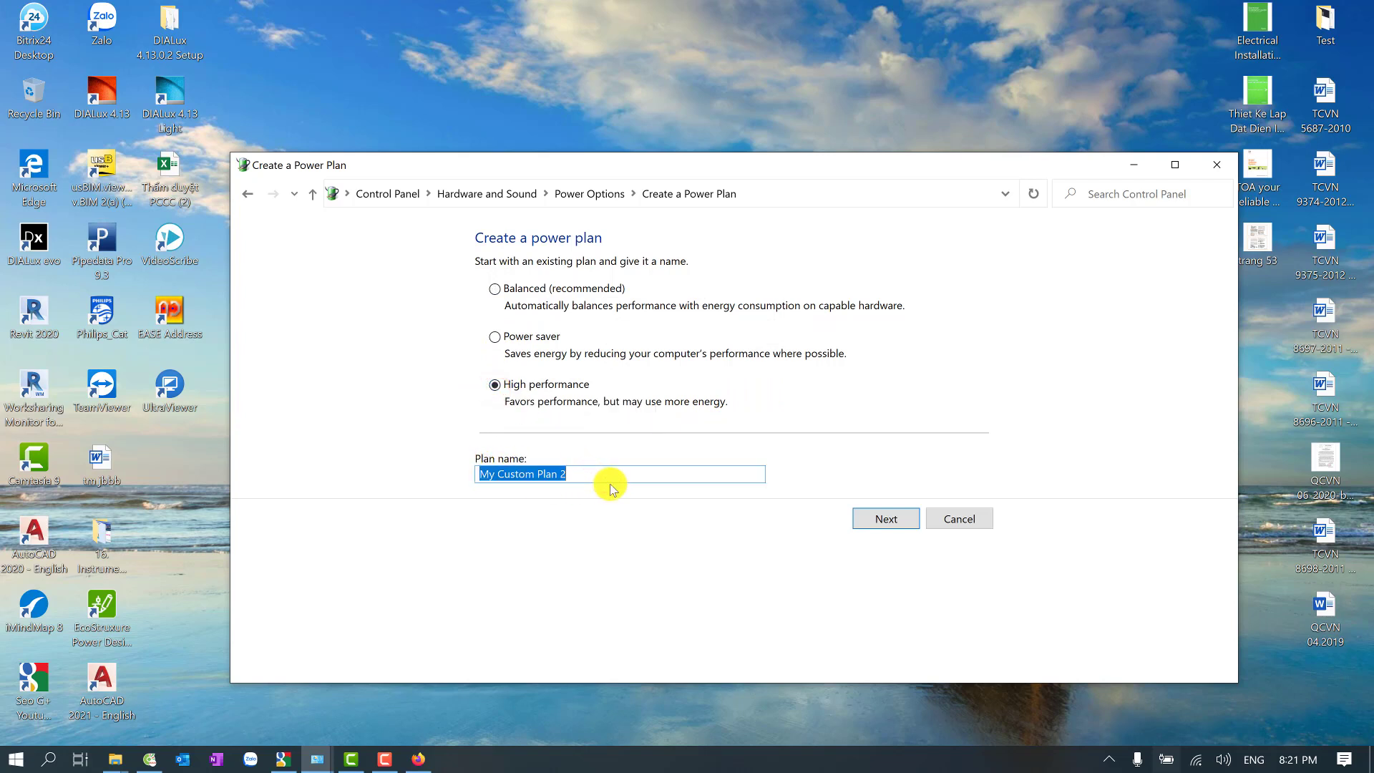
{"action": "type", "text": "Wp"}
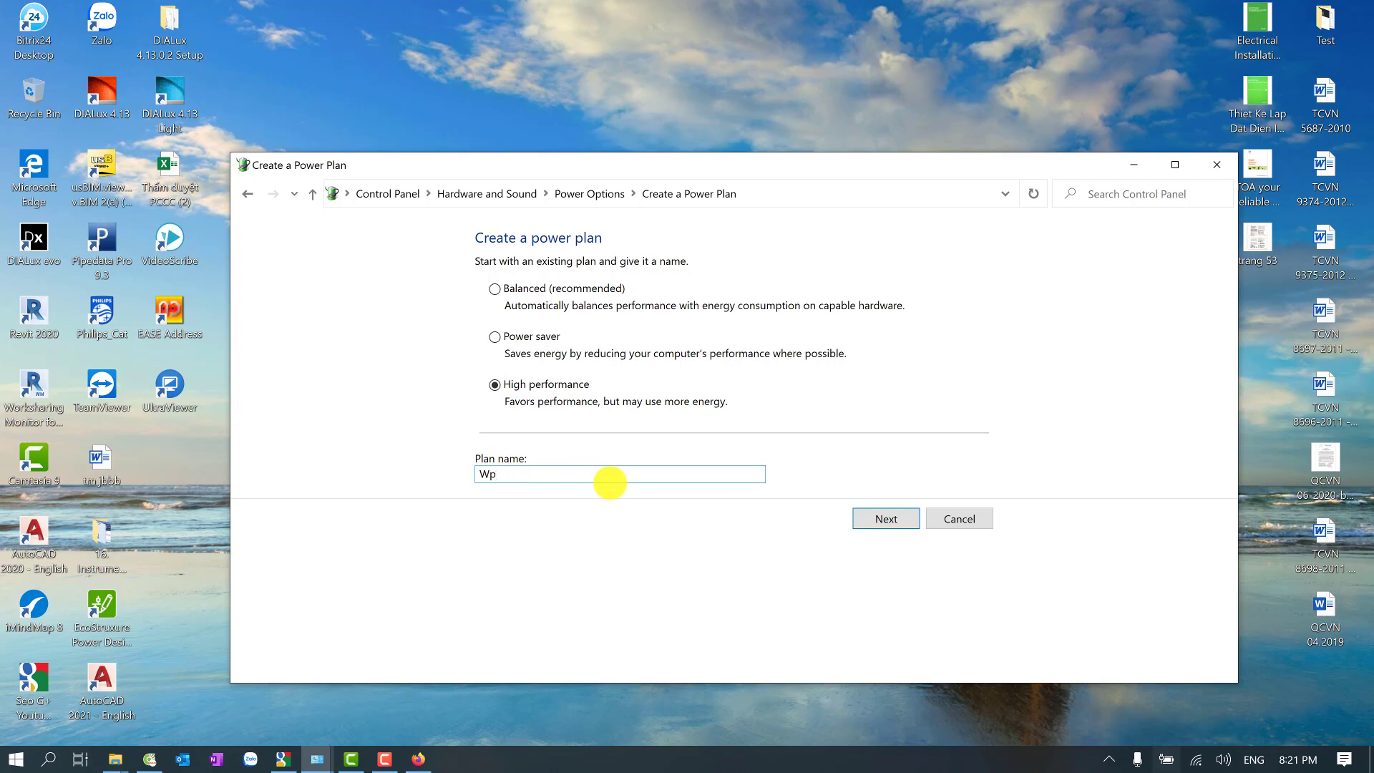
{"action": "key", "text": "BackSpace"}
{"action": "type", "text": "orking"}
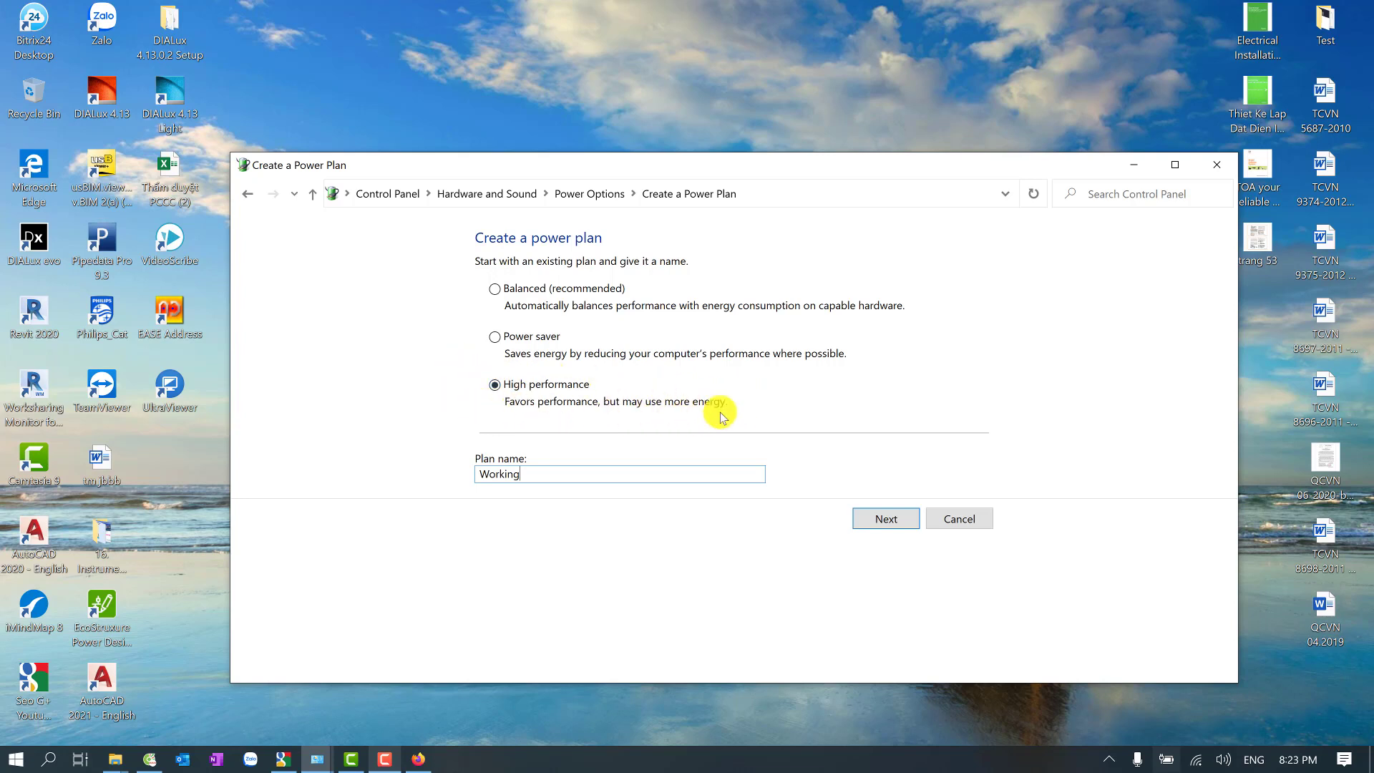
{"action": "left_click", "coordinate": [885, 516]}
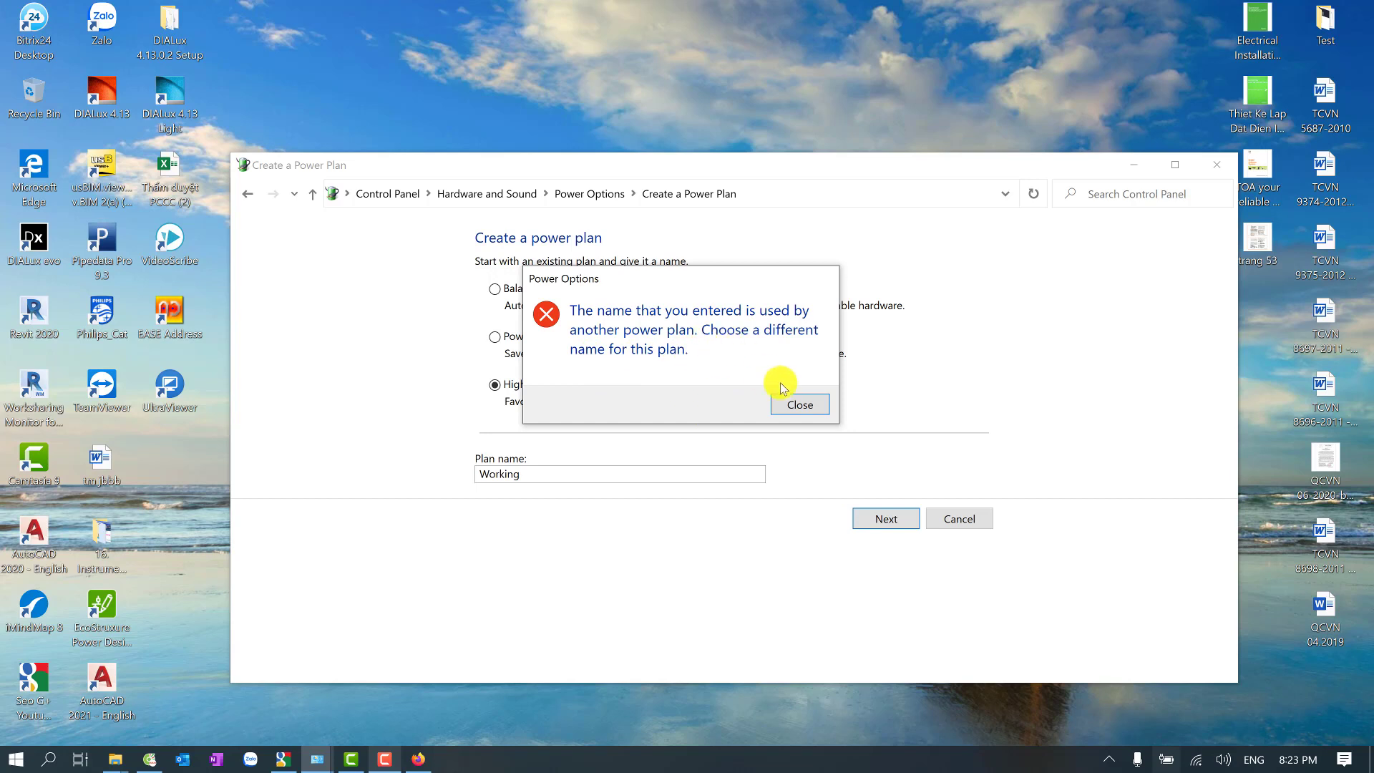
{"action": "left_click", "coordinate": [789, 406]}
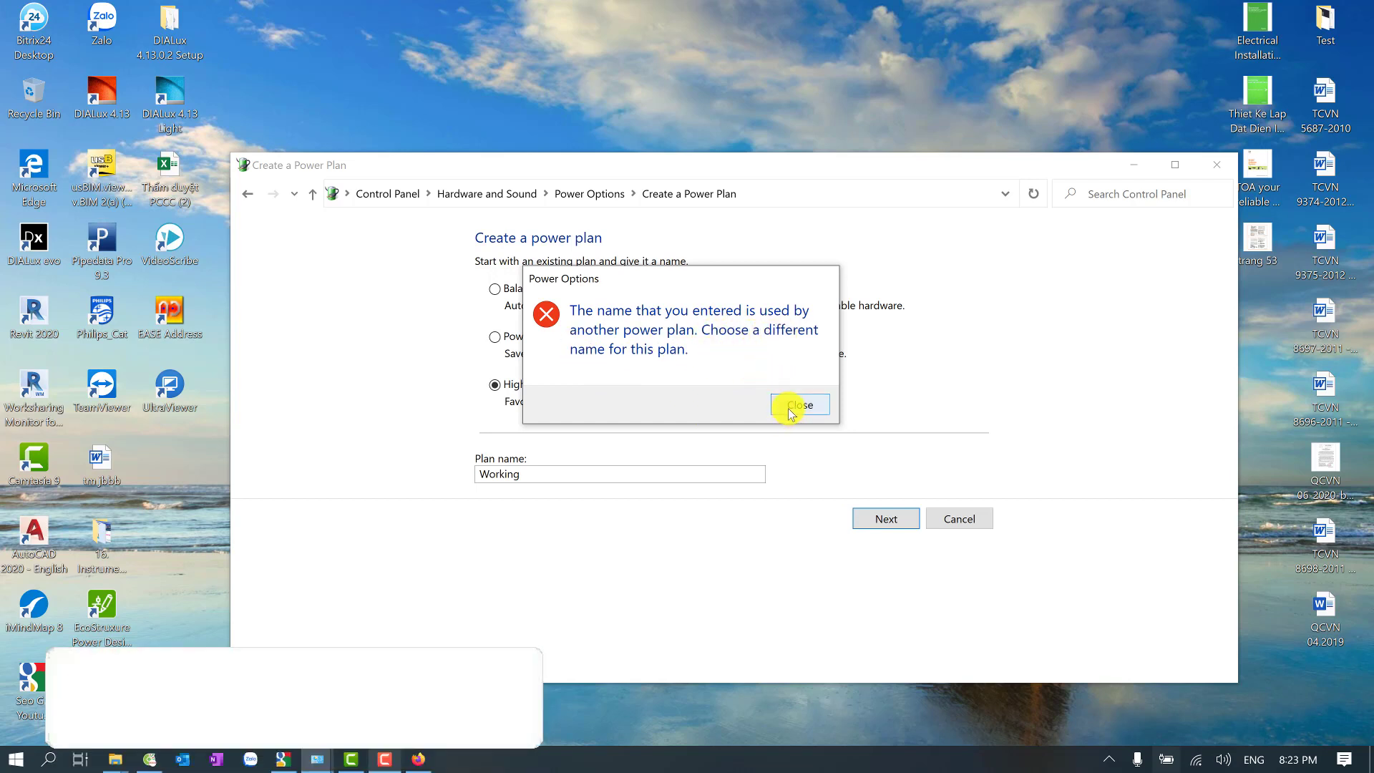
- Name the power plan "Working 3" and continue to its display and sleep settings
{"action": "left_click", "coordinate": [576, 478]}
{"action": "type", "text": "3"}
{"action": "left_click", "coordinate": [879, 520]}
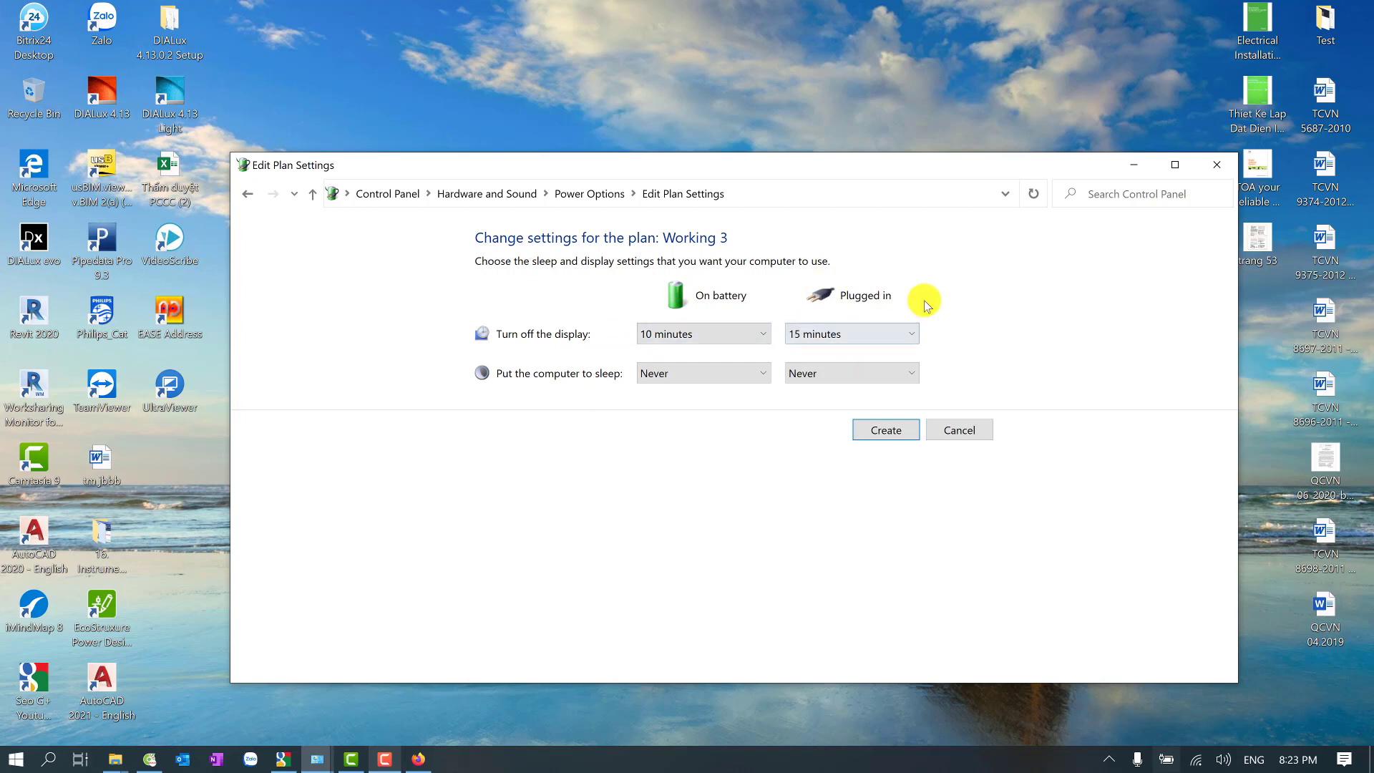
- Set the plan's on-battery sleep time to Never, create the plan and close Power Options
{"action": "left_click", "coordinate": [875, 339]}
{"action": "left_click", "coordinate": [874, 340]}
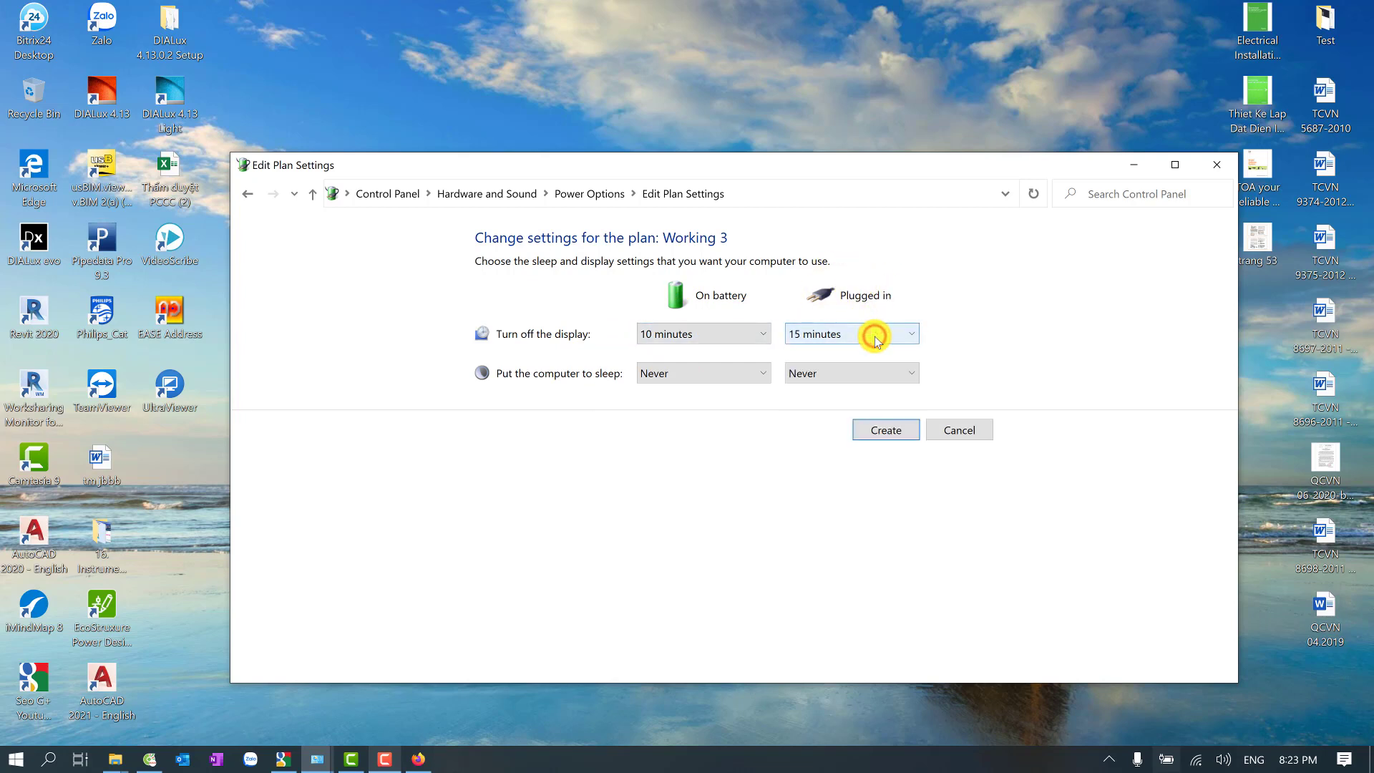
{"action": "left_click", "coordinate": [694, 374]}
{"action": "left_click", "coordinate": [694, 374]}
{"action": "left_click", "coordinate": [694, 373]}
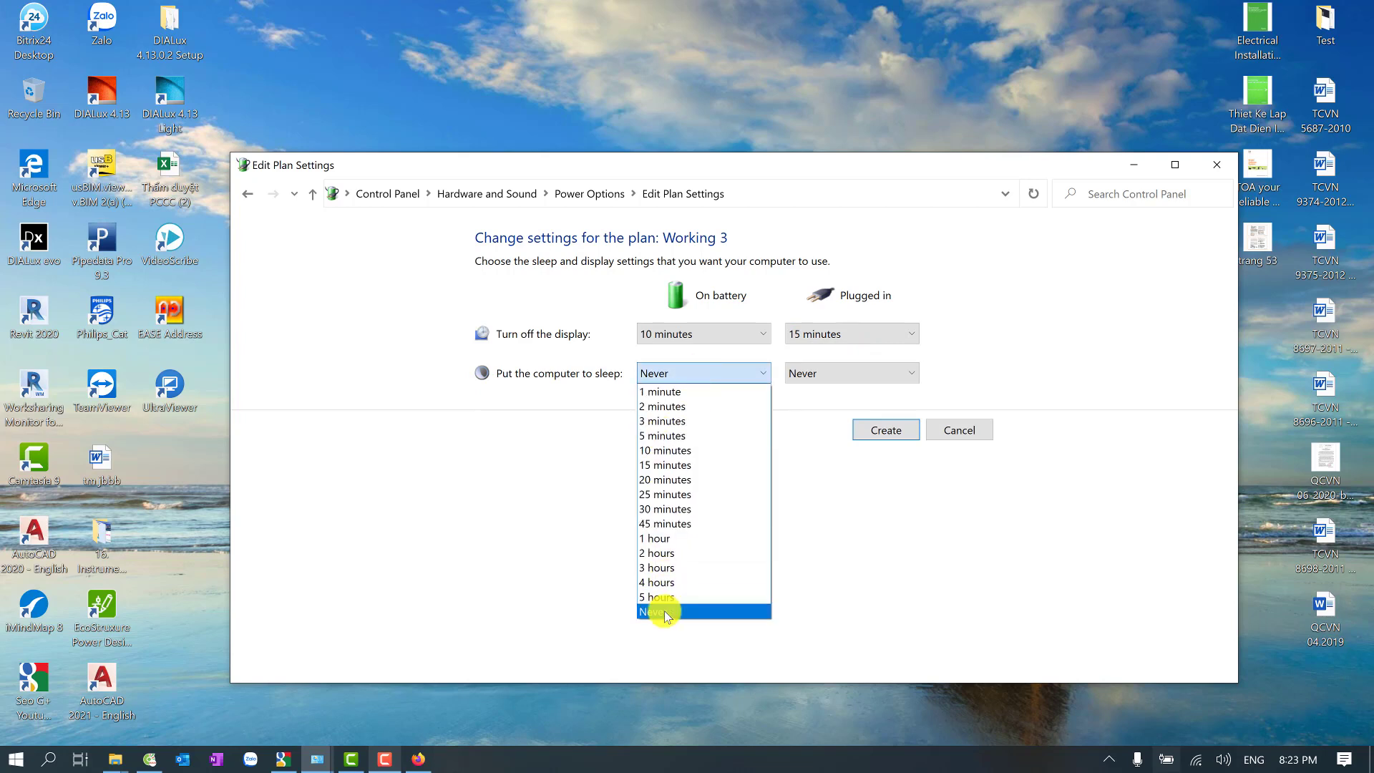
{"action": "left_click", "coordinate": [663, 610]}
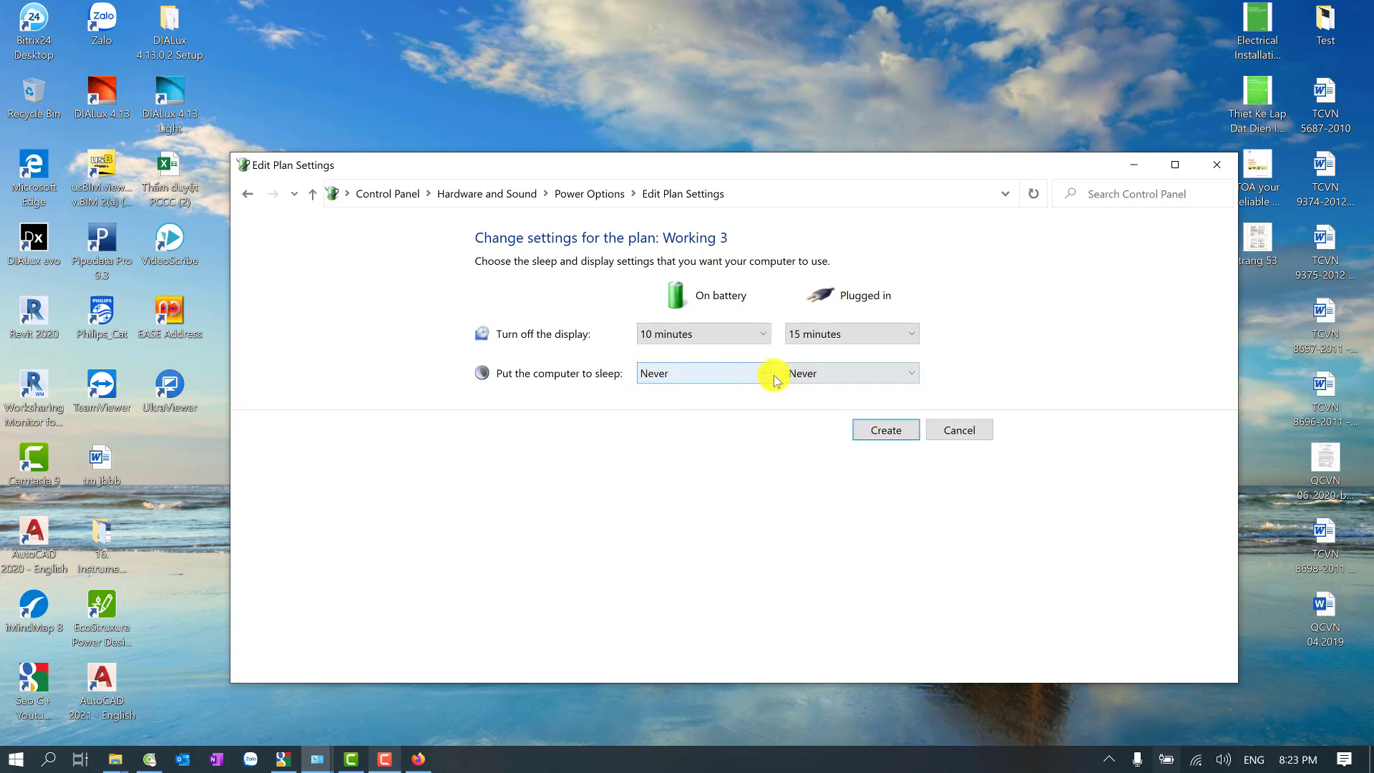
{"action": "left_click", "coordinate": [883, 430]}
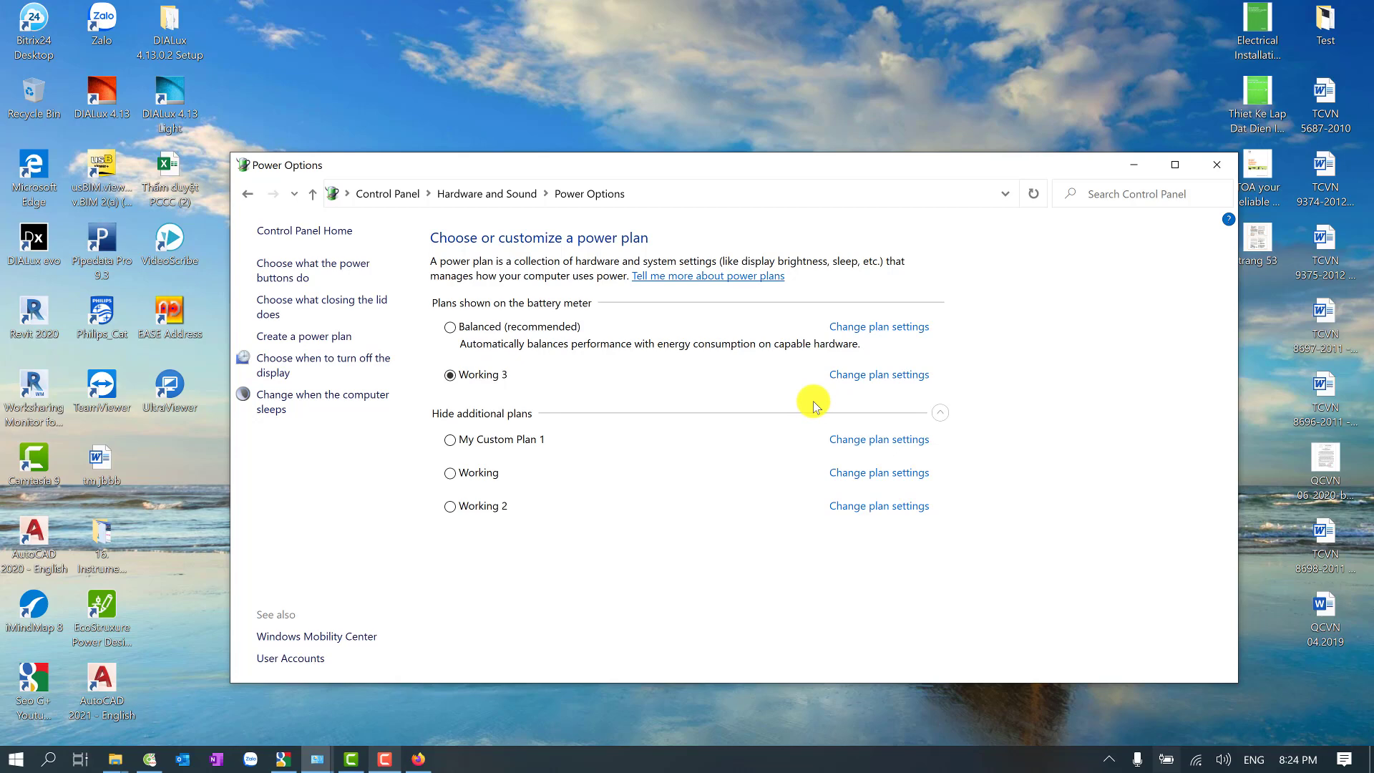
{"action": "left_click", "coordinate": [1216, 165]}
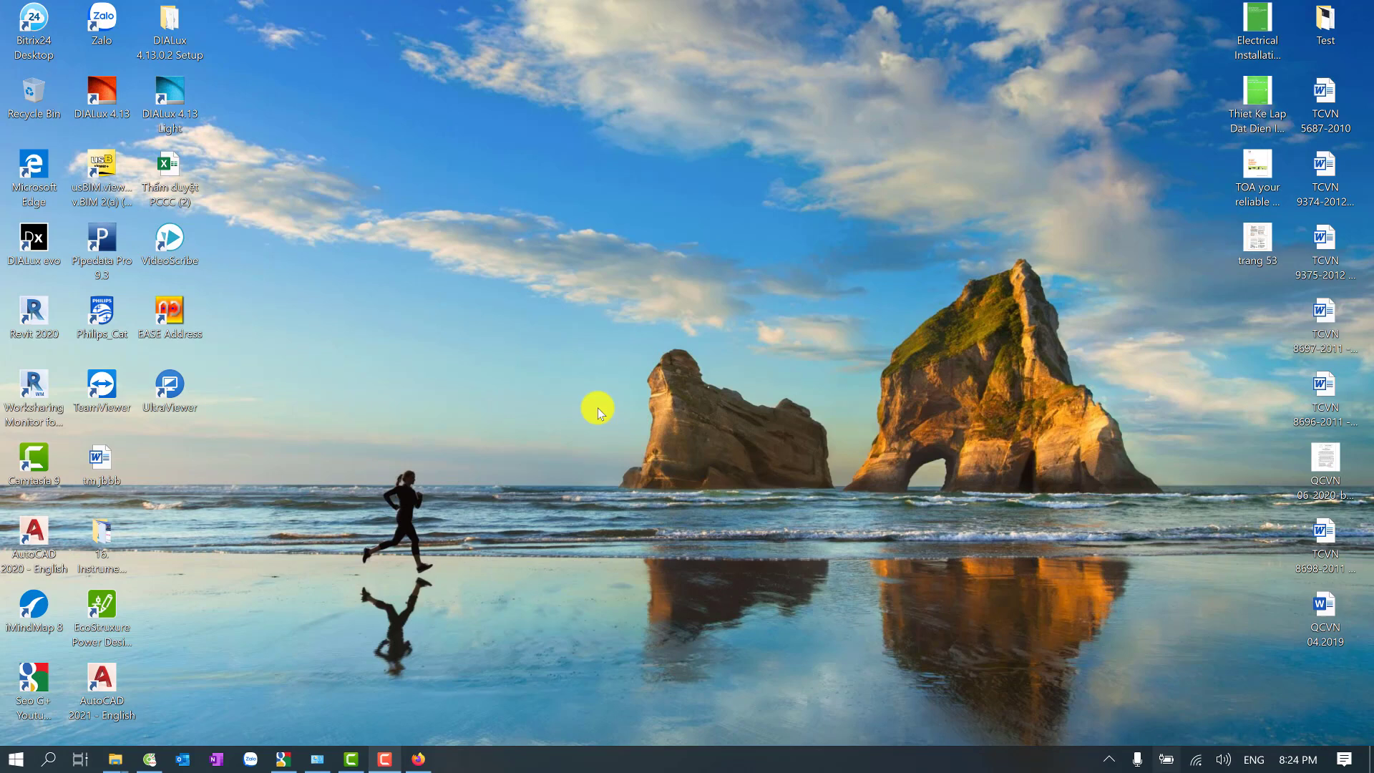
- Run msconfig and open the advanced boot options for the Windows 10 entry
{"action": "key", "text": "super+r"}
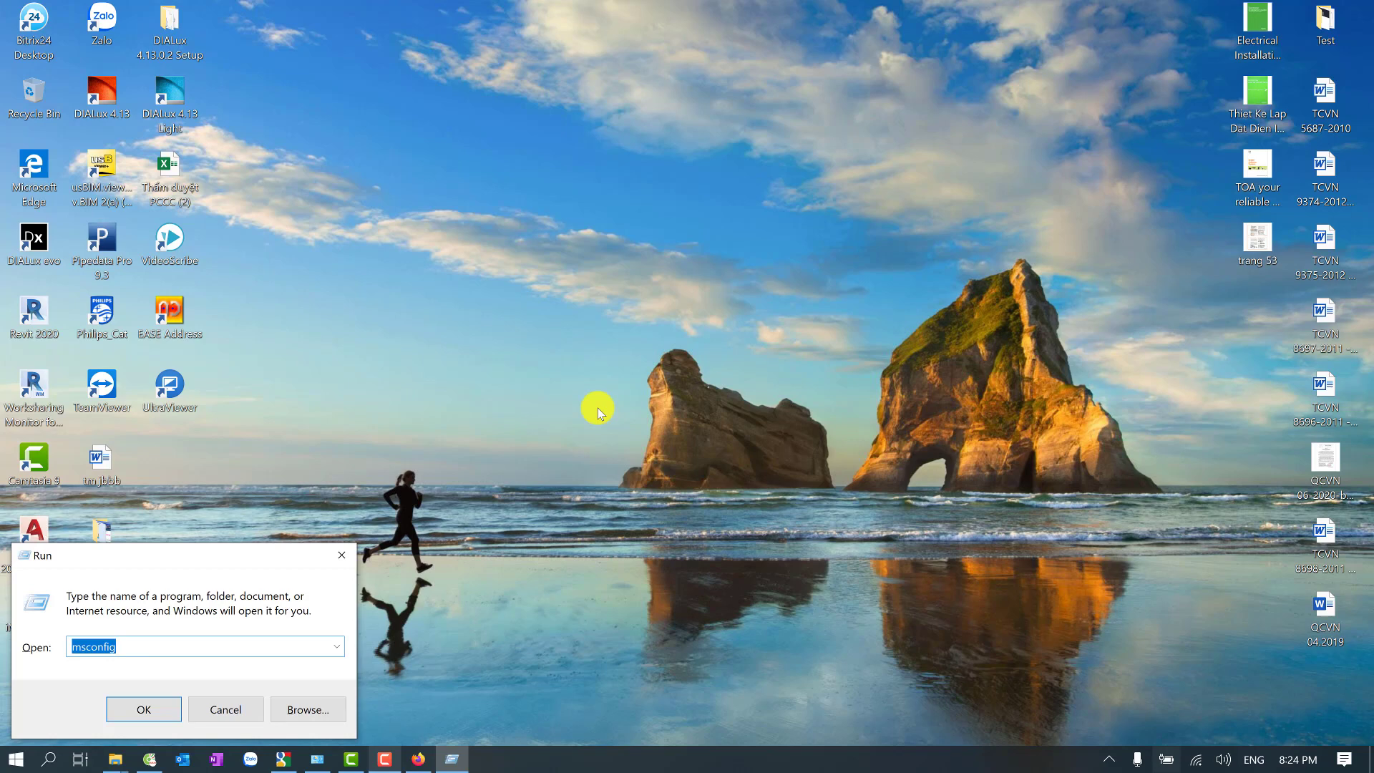
{"action": "left_click", "coordinate": [151, 712]}
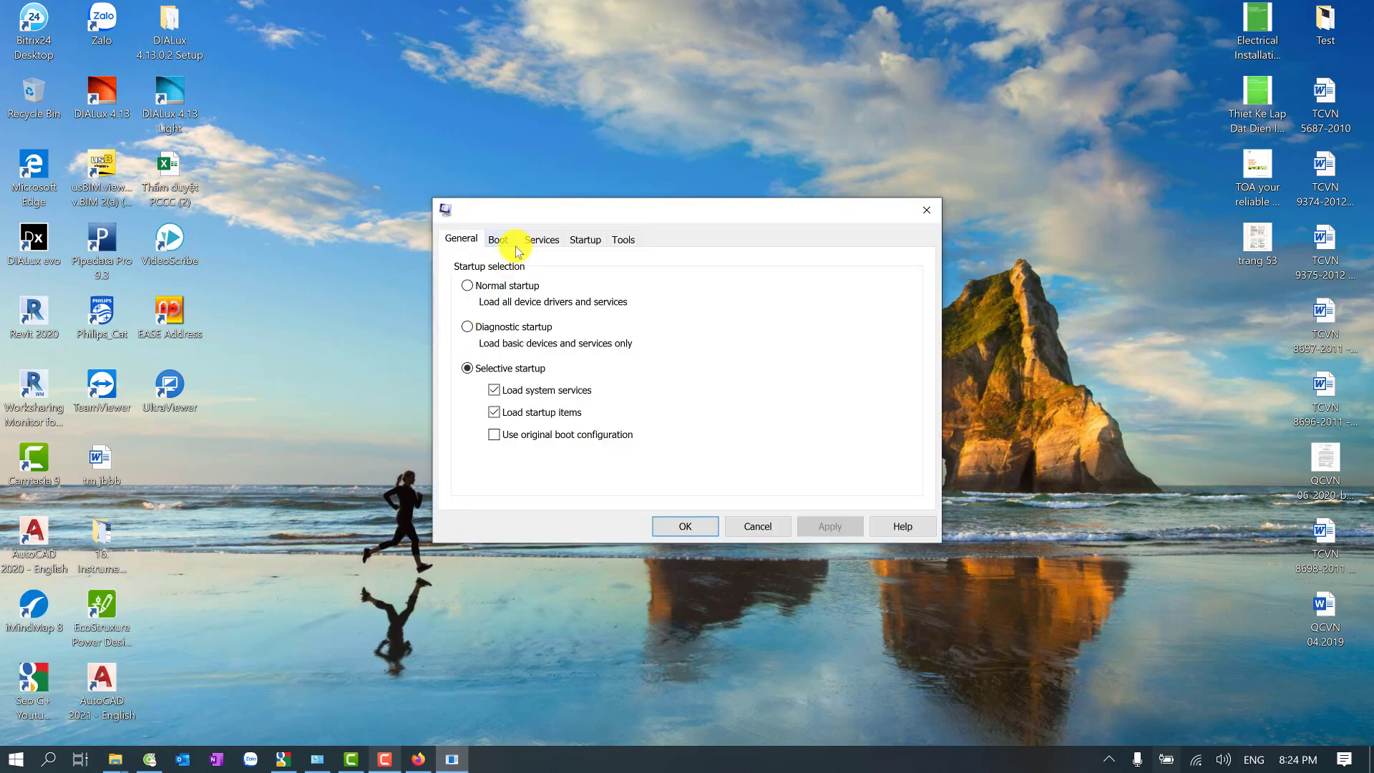
{"action": "left_click", "coordinate": [500, 242]}
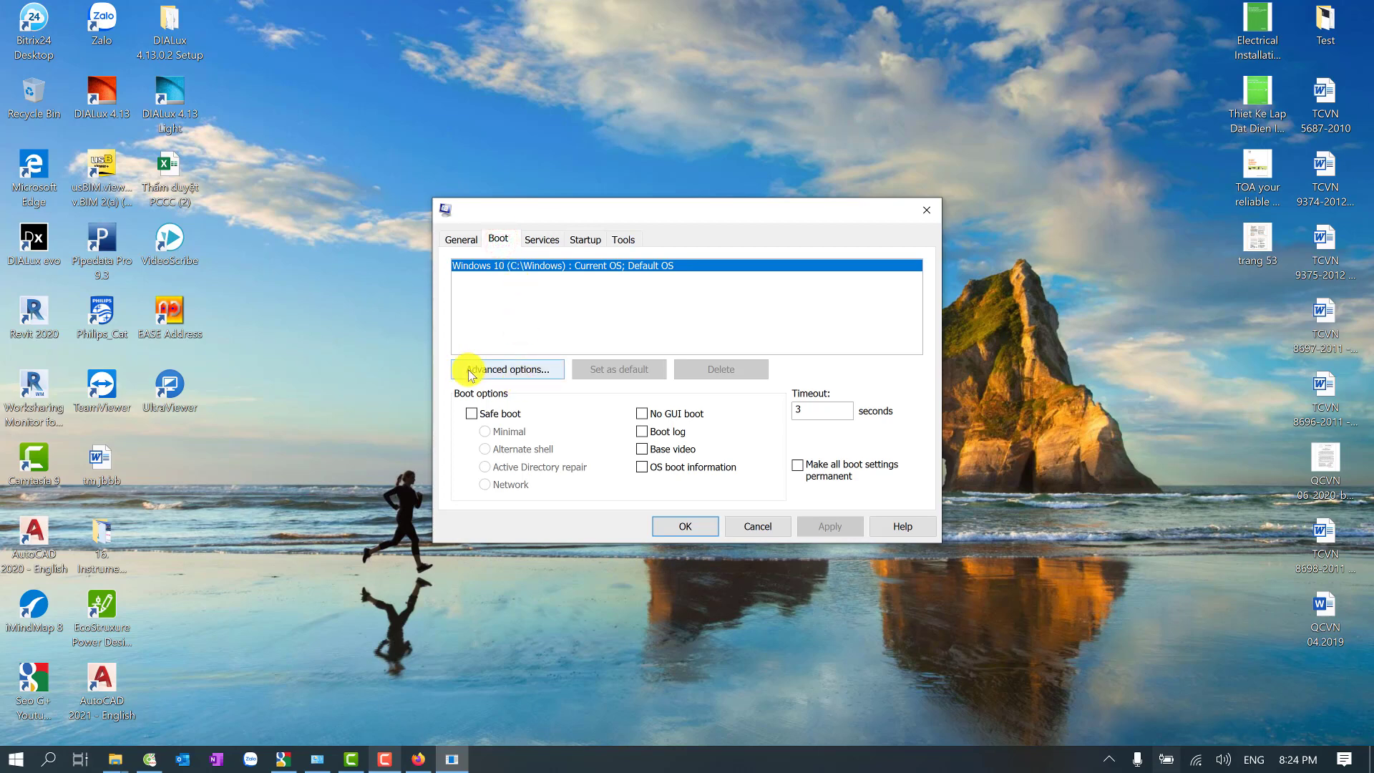
{"action": "left_click", "coordinate": [513, 369]}
{"action": "left_click", "coordinate": [534, 242]}
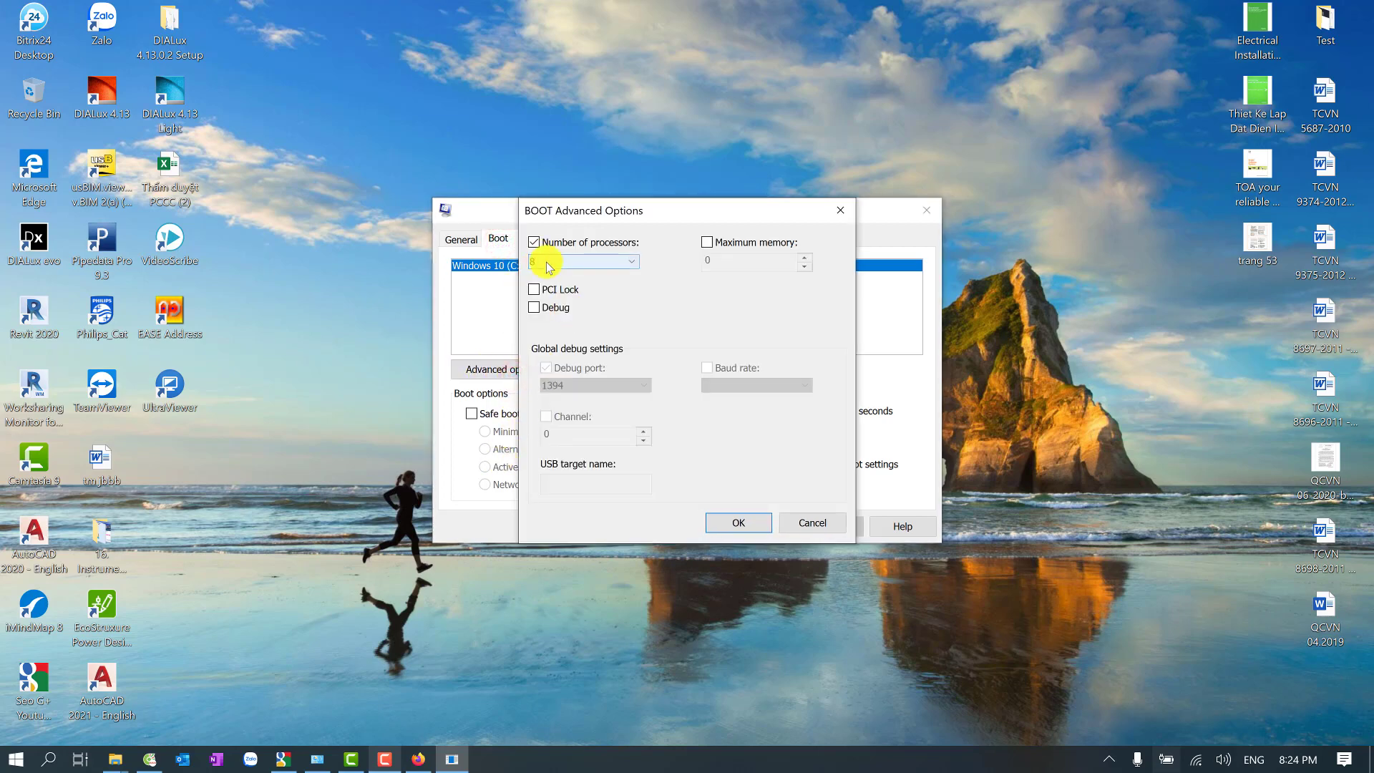
{"action": "left_click", "coordinate": [549, 263]}
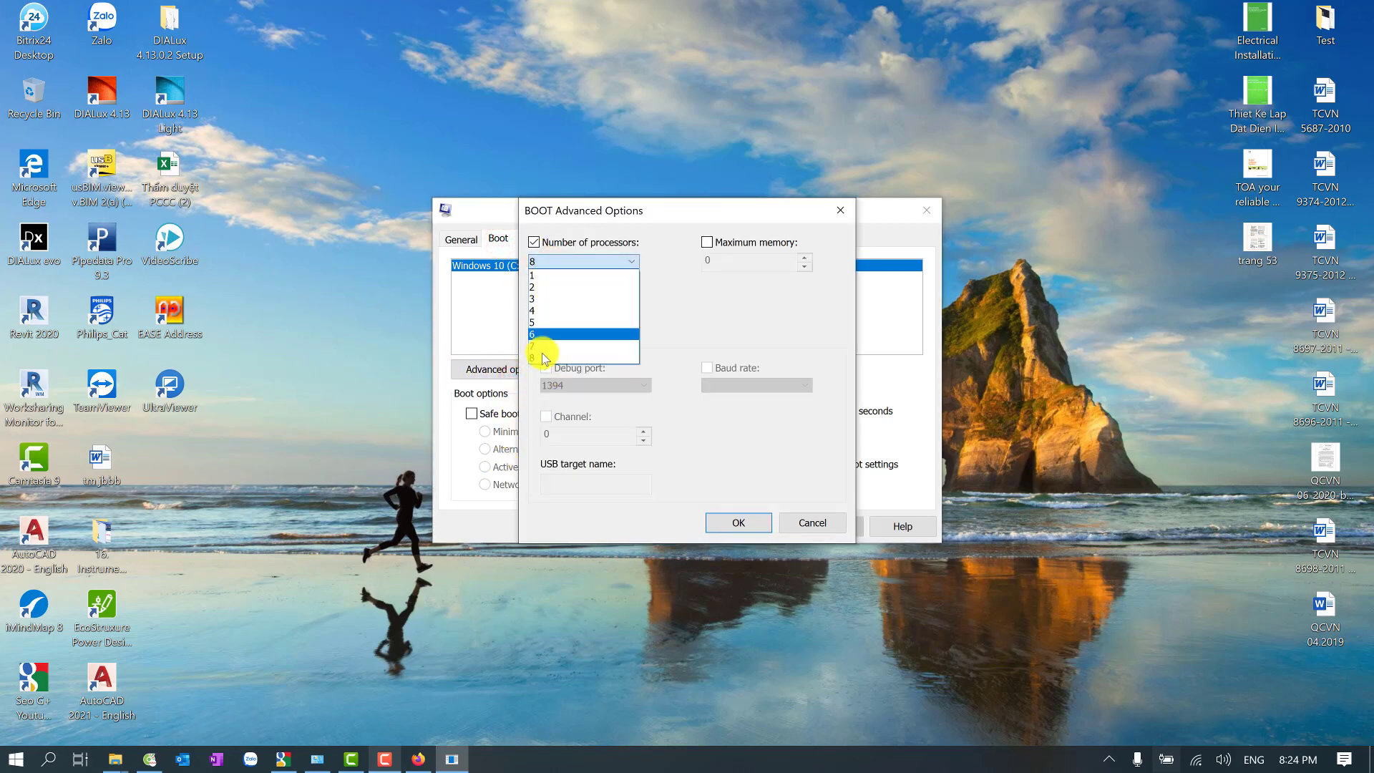
{"action": "left_click", "coordinate": [537, 239]}
{"action": "left_click", "coordinate": [535, 242]}
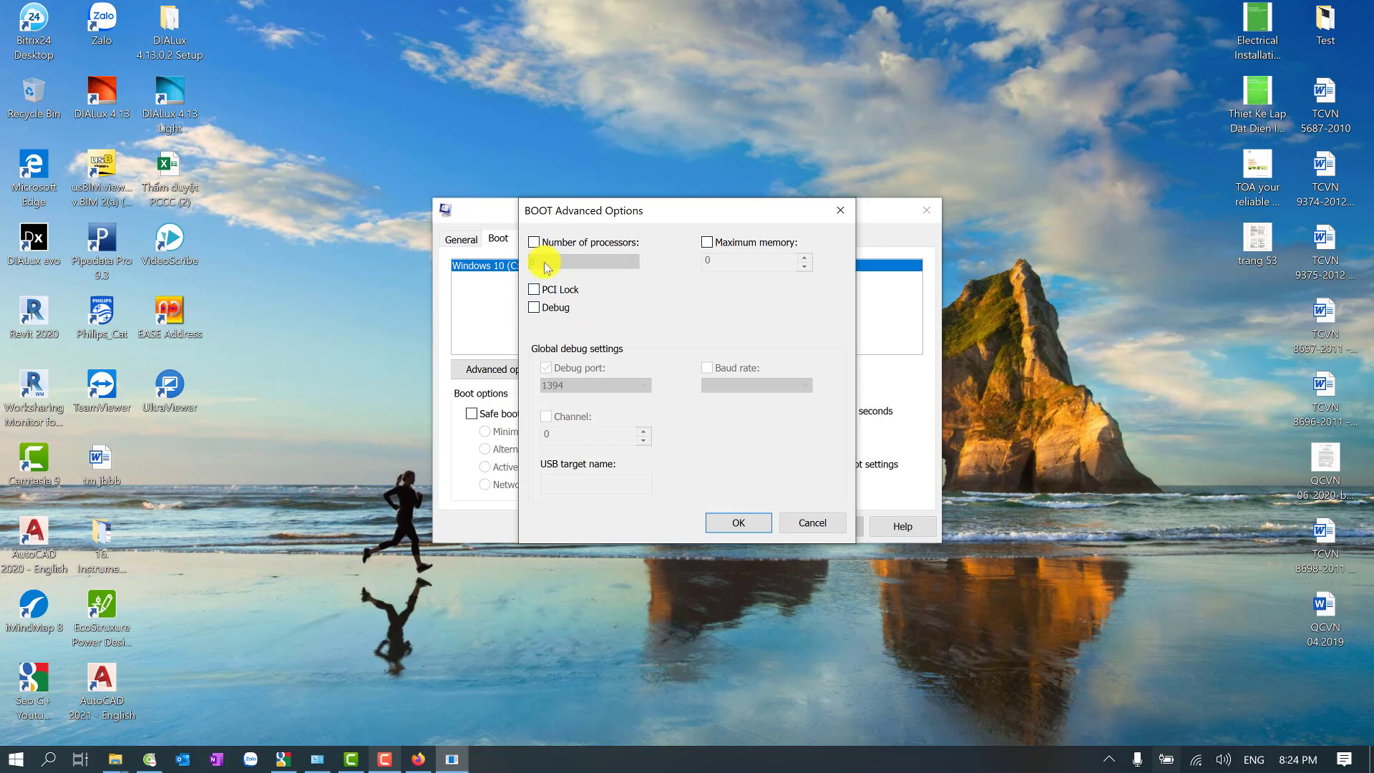
- Enable the boot processor count, set it to 8, and exit System Configuration without restarting
{"action": "left_click", "coordinate": [533, 243]}
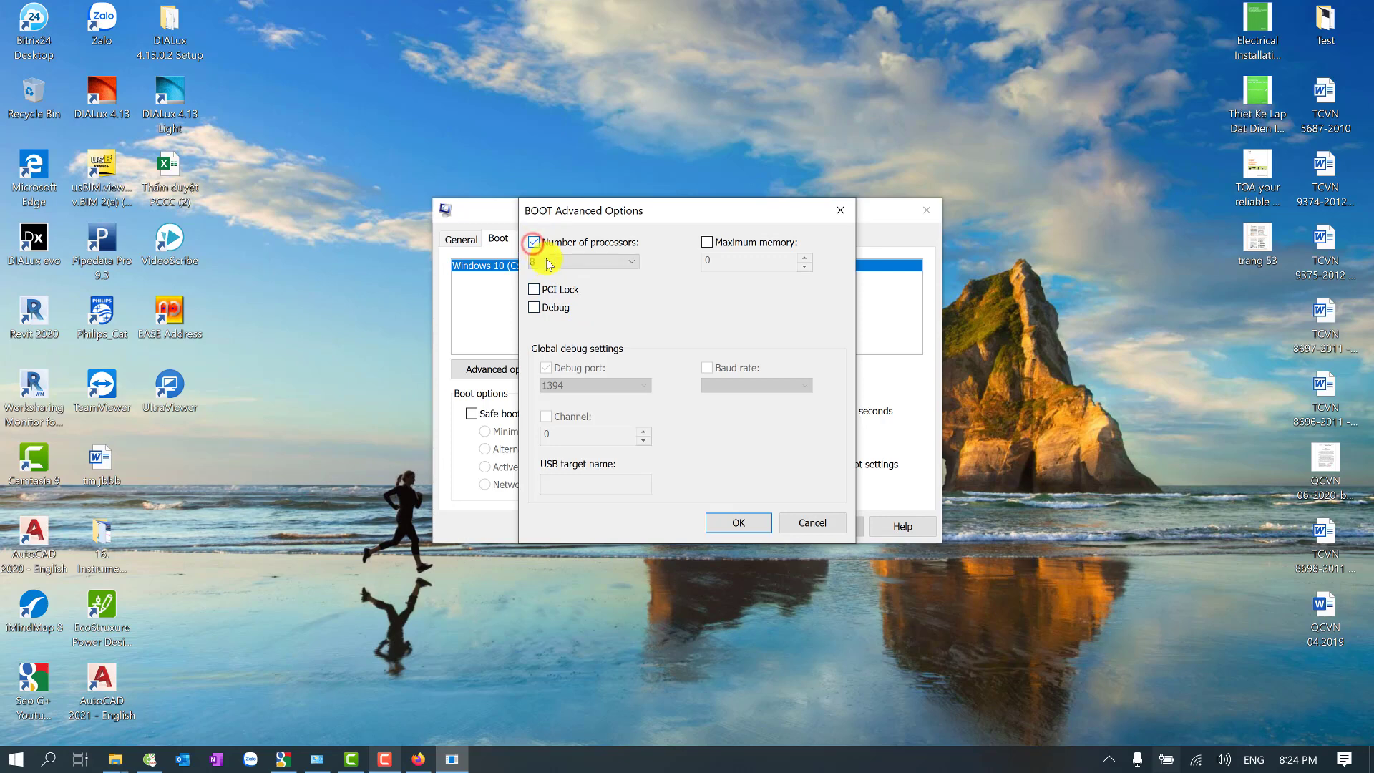
{"action": "left_click", "coordinate": [541, 261]}
{"action": "left_click", "coordinate": [552, 357]}
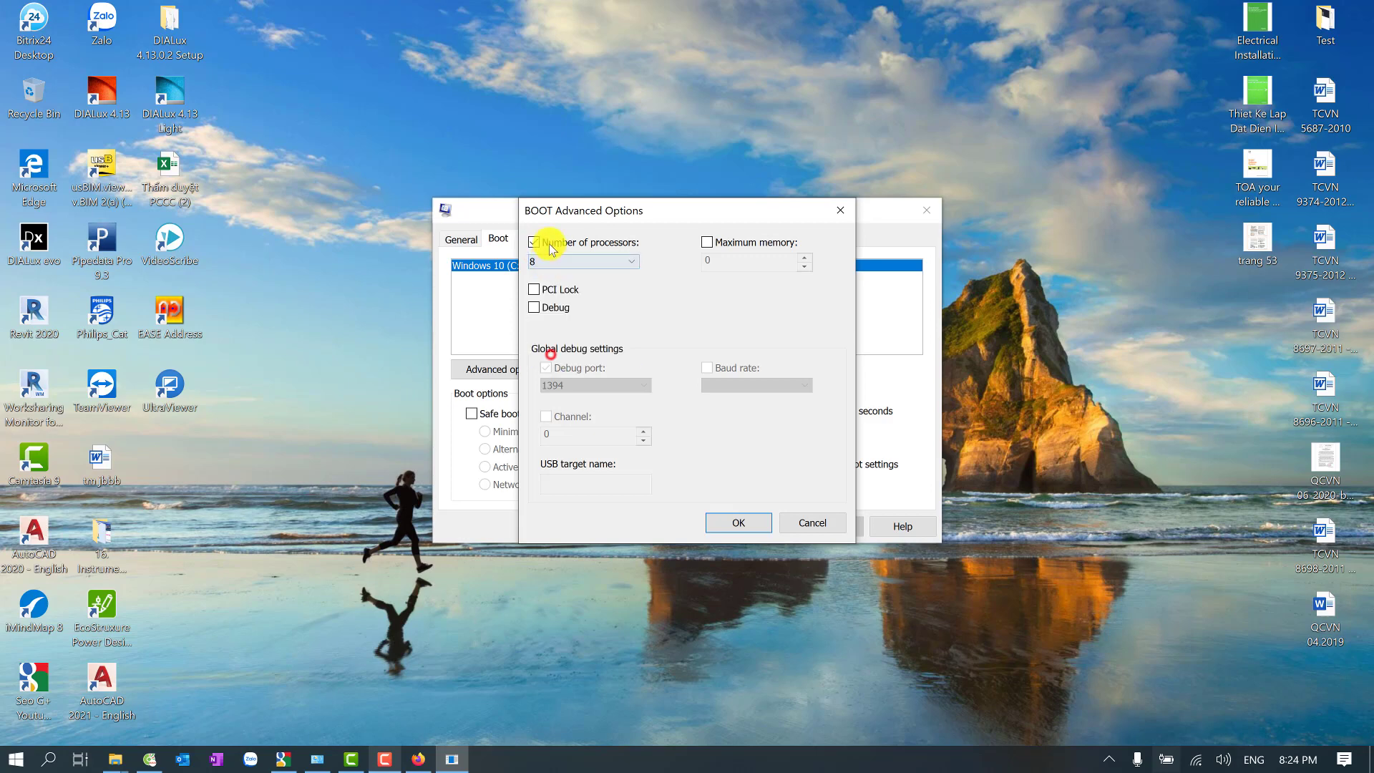
{"action": "left_click", "coordinate": [560, 260]}
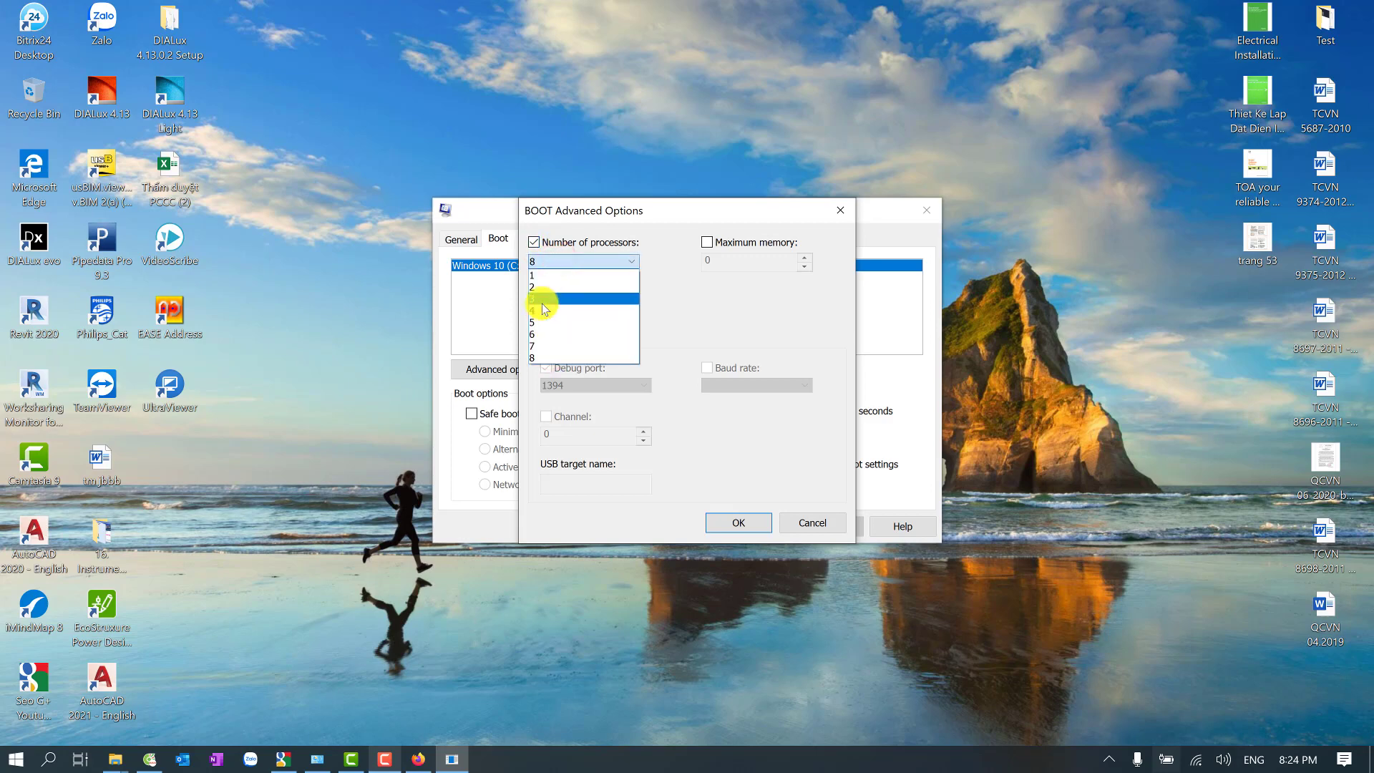
{"action": "left_click", "coordinate": [546, 357]}
{"action": "left_click", "coordinate": [740, 524]}
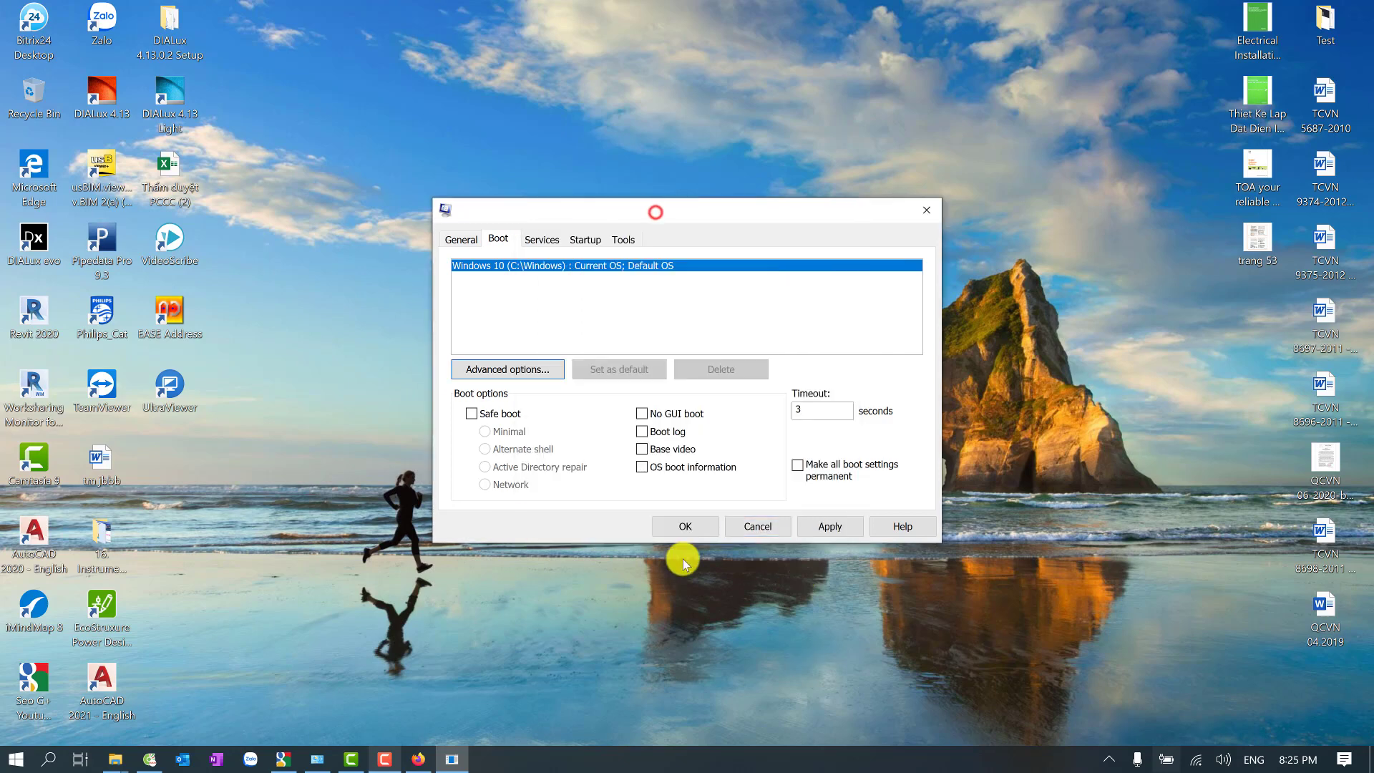
{"action": "left_click", "coordinate": [693, 523]}
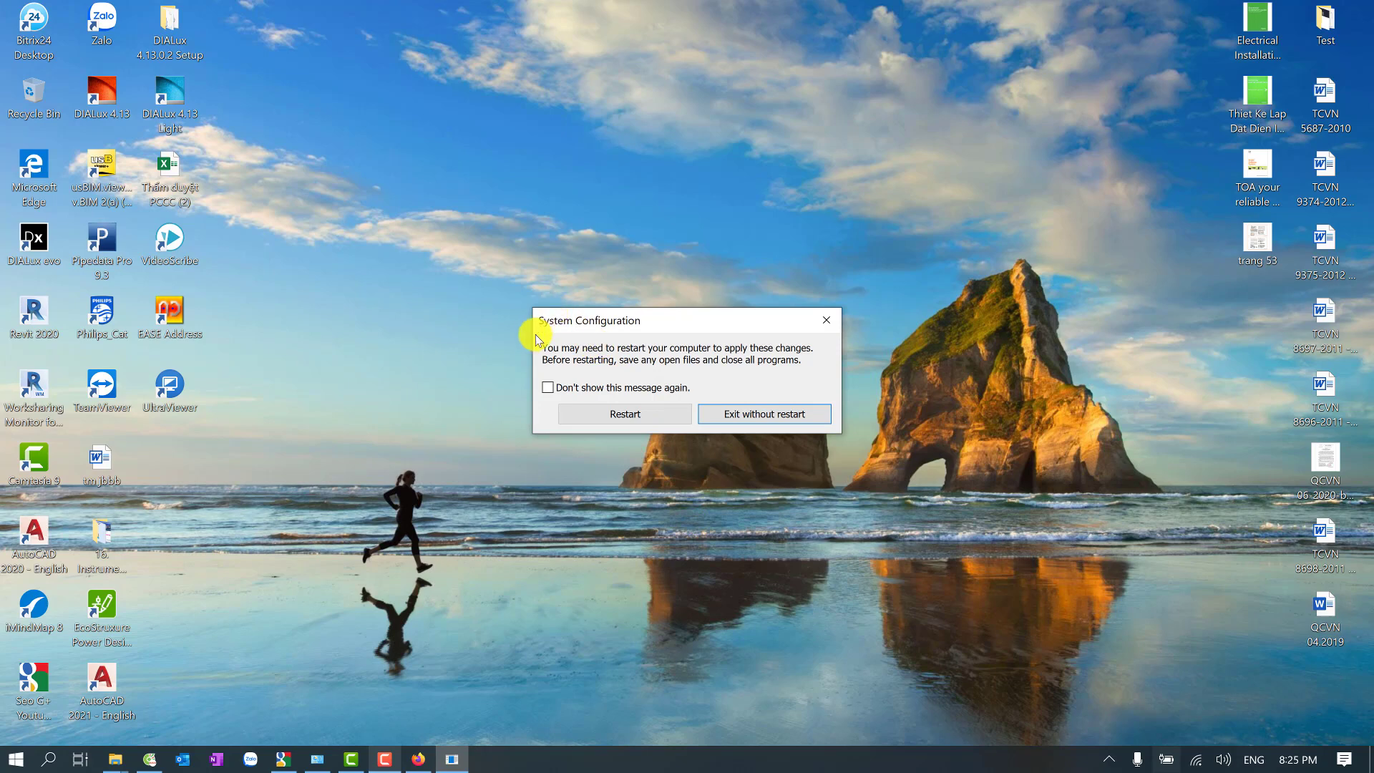
{"action": "left_click", "coordinate": [757, 413]}
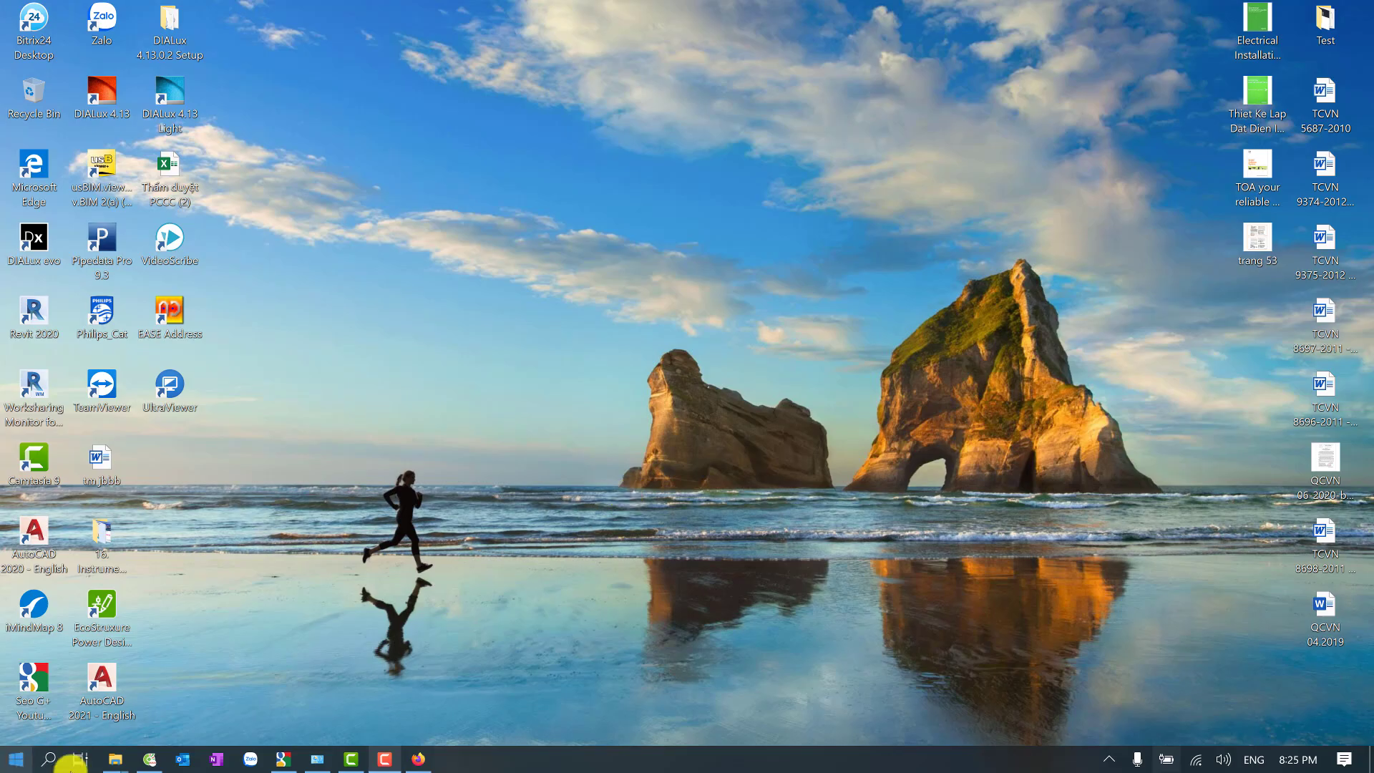
- Switch to File Explorer, open the properties of This PC and go to the system protection settings
{"action": "left_click", "coordinate": [115, 758]}
{"action": "right_click", "coordinate": [59, 307]}
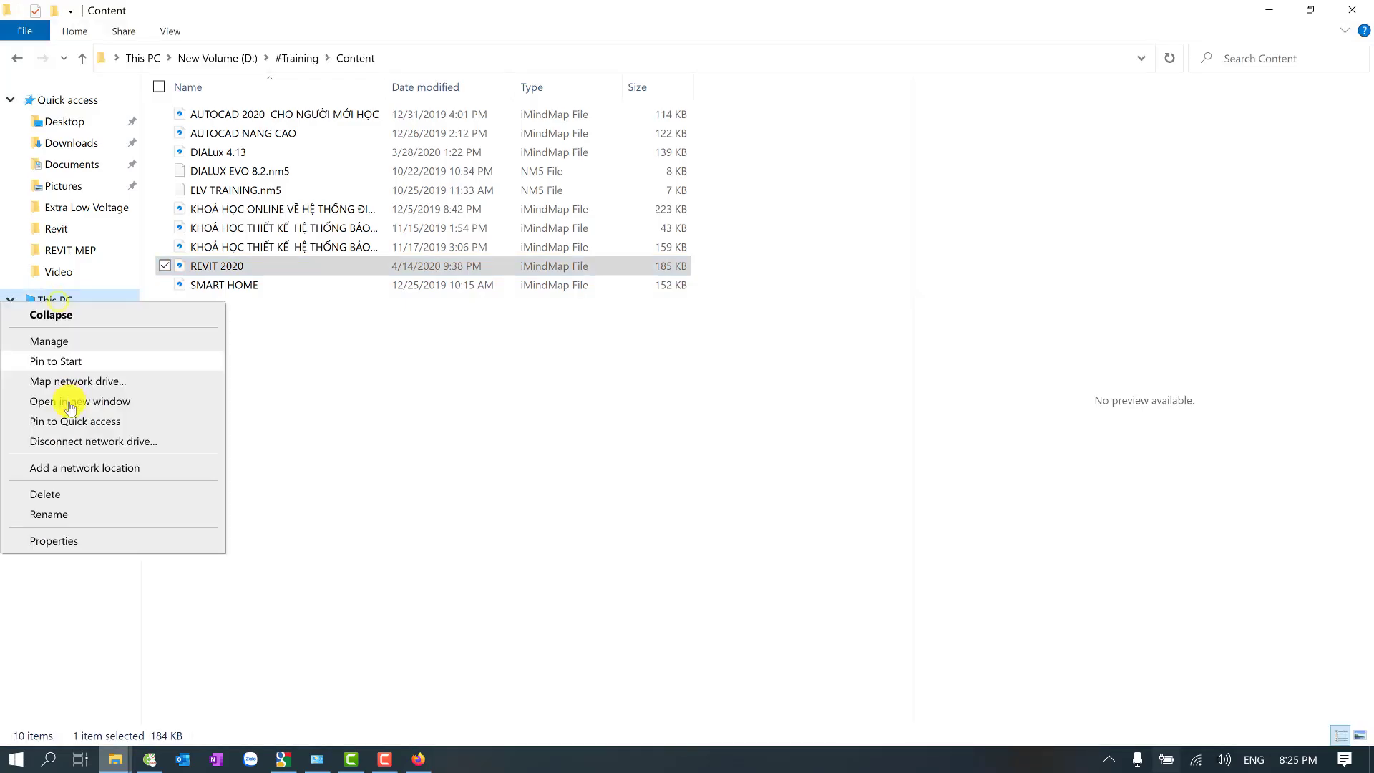
{"action": "key", "text": "Escape"}
{"action": "right_click", "coordinate": [89, 303]}
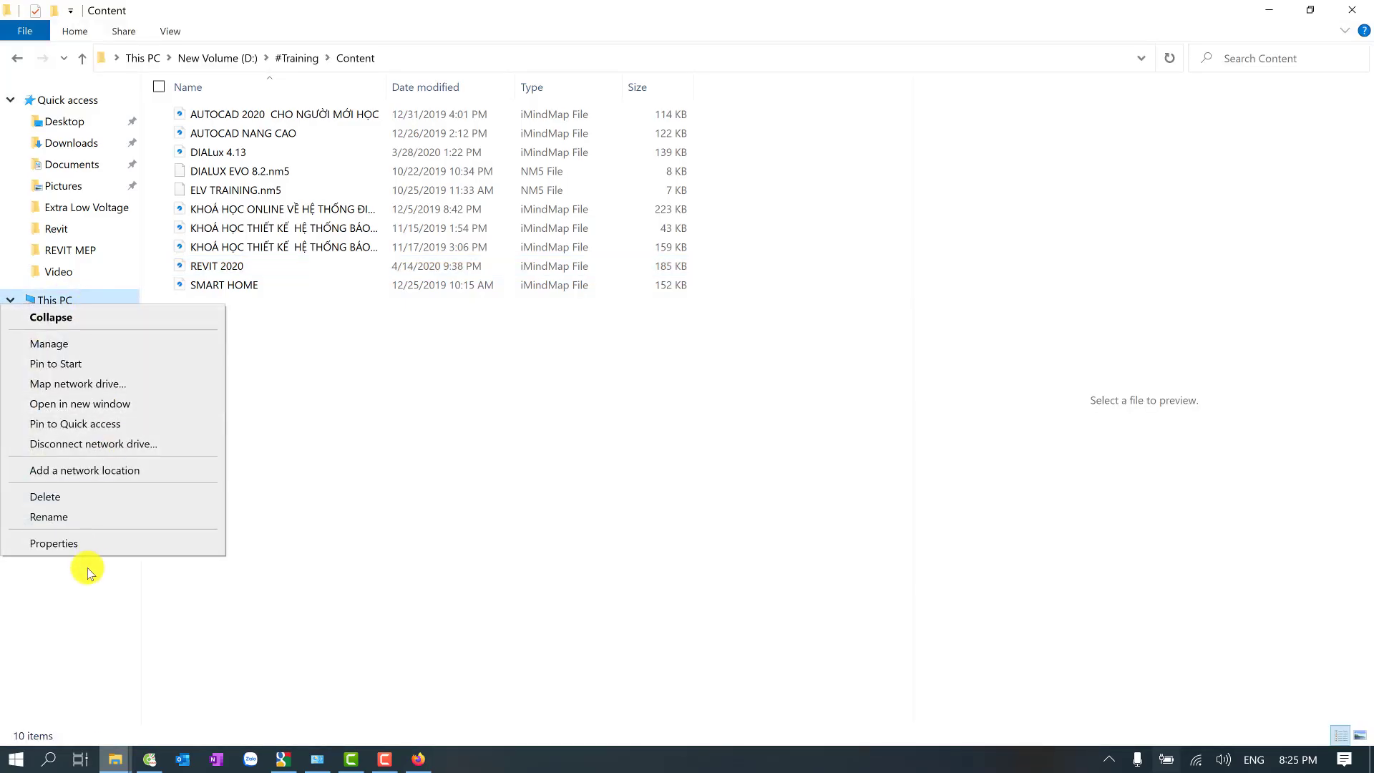
{"action": "left_click", "coordinate": [74, 548]}
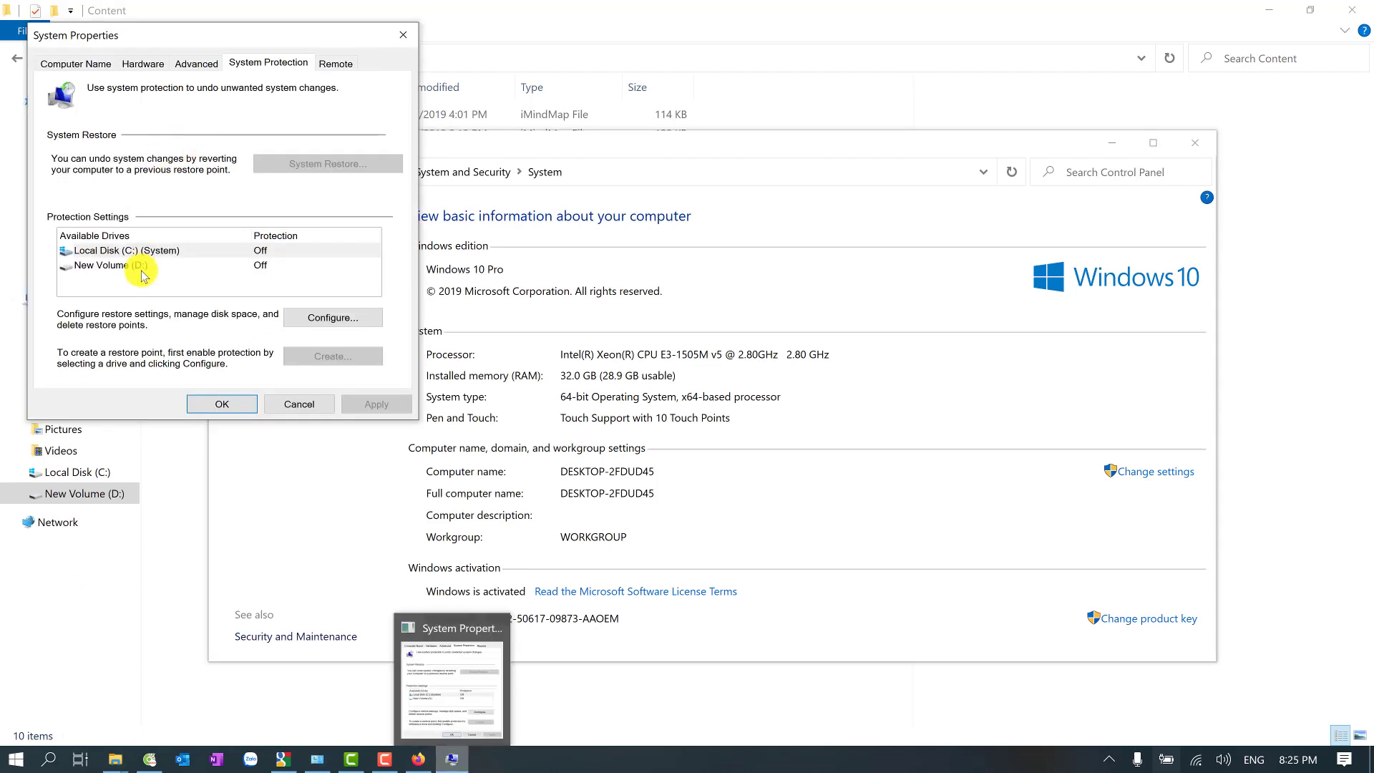
- Select Disable system protection for Local Disk (C:), cancel that dialog and close System Properties
{"action": "left_click", "coordinate": [218, 247]}
{"action": "left_click", "coordinate": [312, 331]}
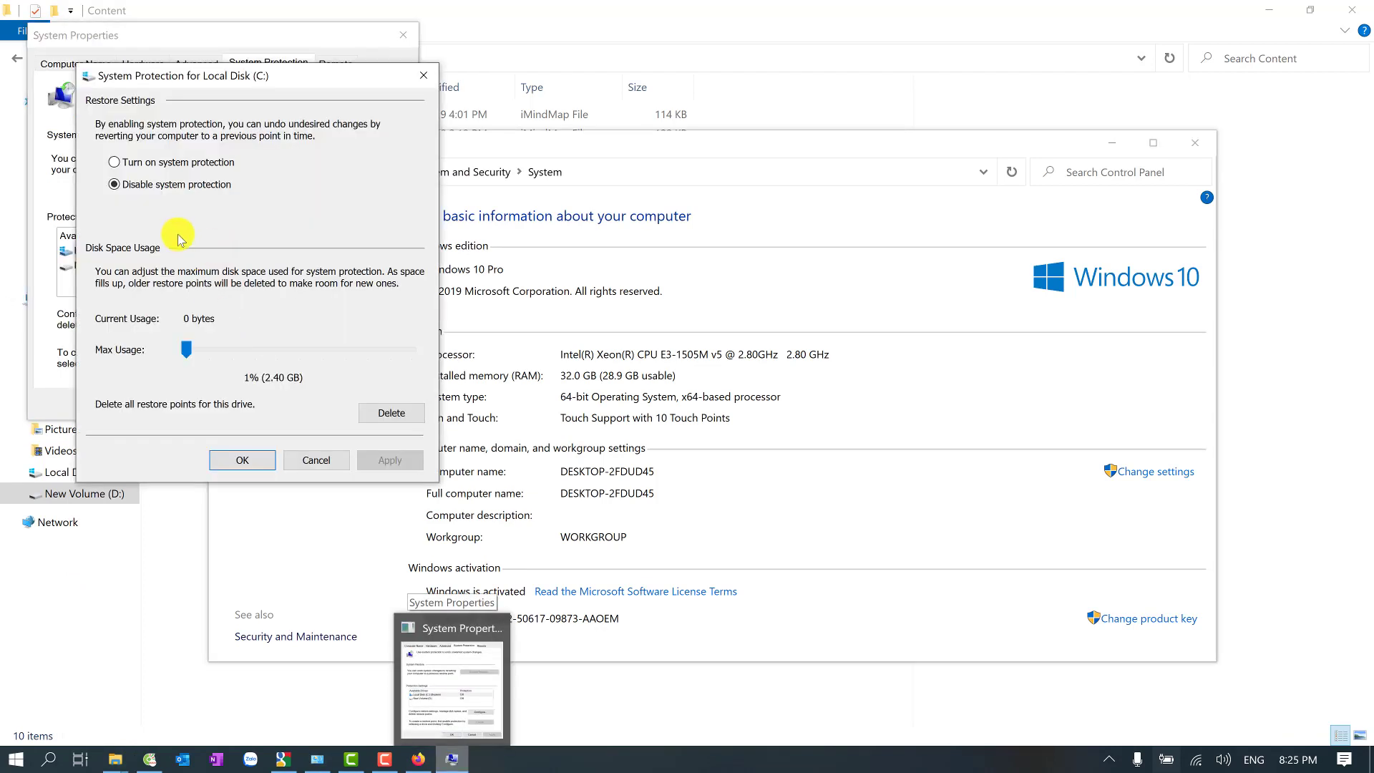
{"action": "left_click", "coordinate": [116, 163]}
{"action": "left_click", "coordinate": [115, 184]}
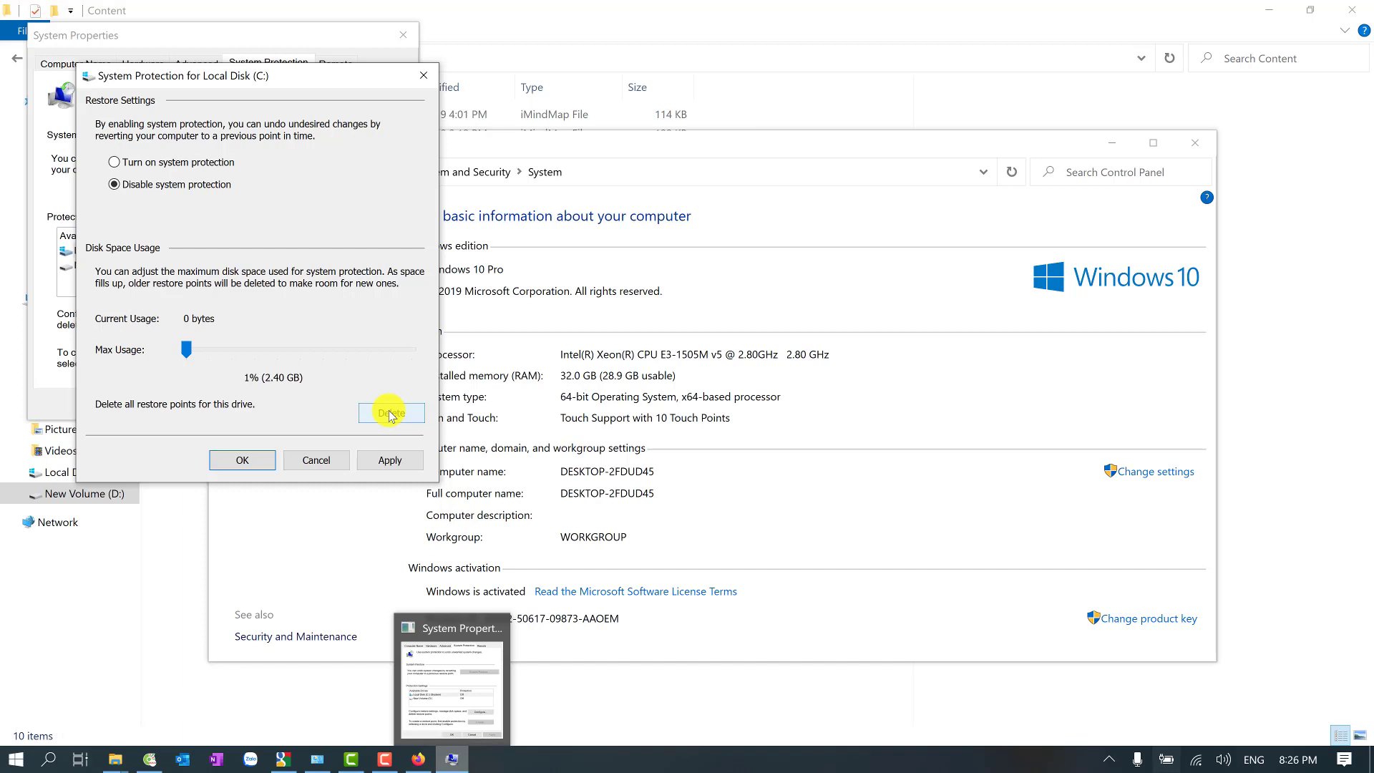
{"action": "left_click", "coordinate": [316, 460]}
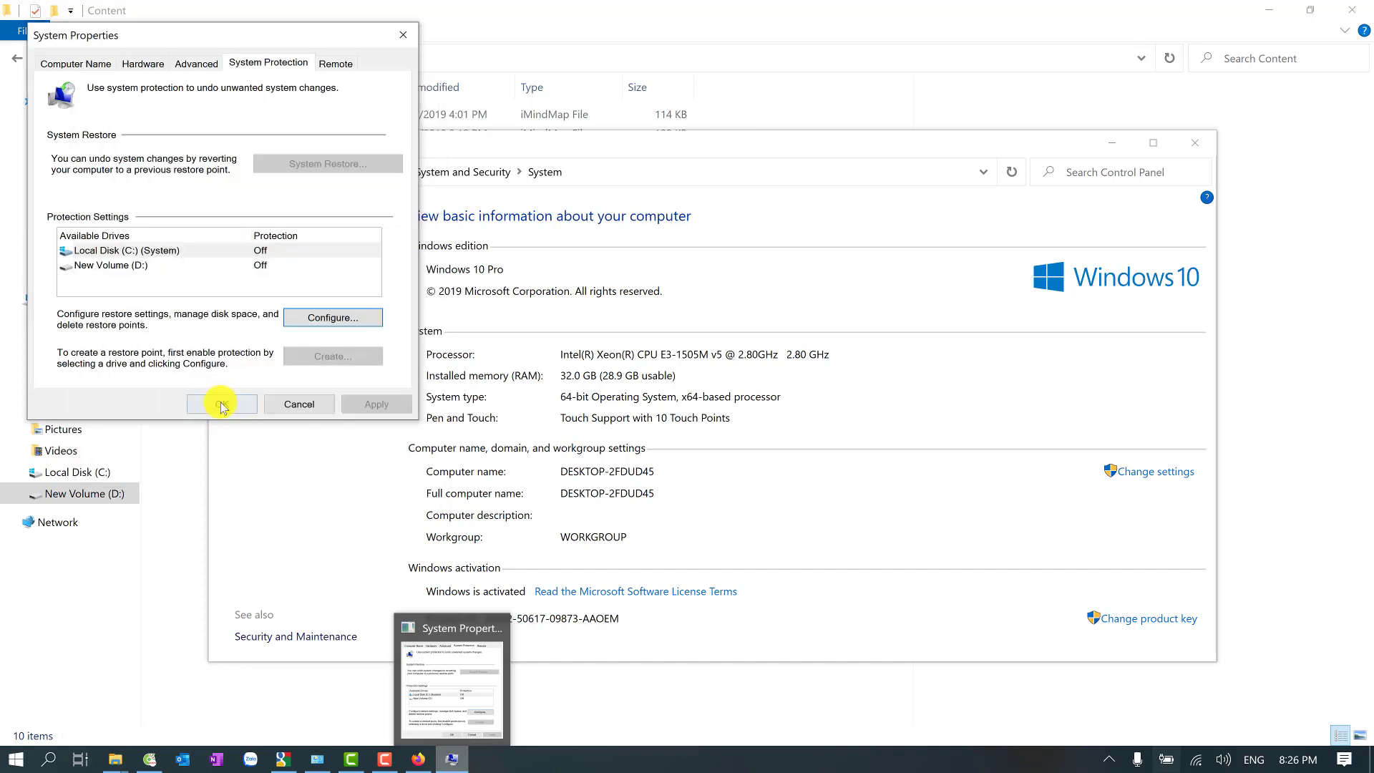
{"action": "left_click", "coordinate": [222, 401]}
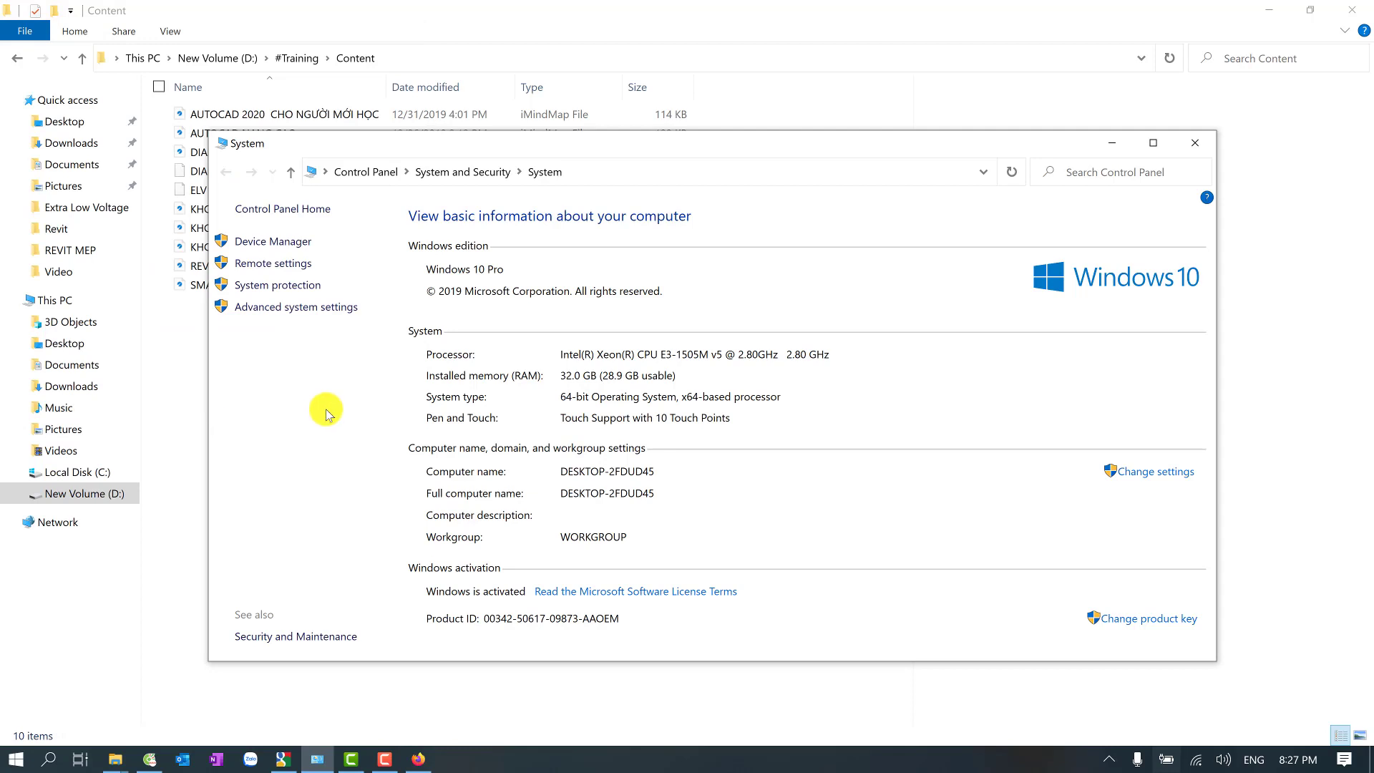
- Open the Performance Options for visual effects from the advanced system settings
{"action": "left_click", "coordinate": [305, 308]}
{"action": "left_click", "coordinate": [353, 175]}
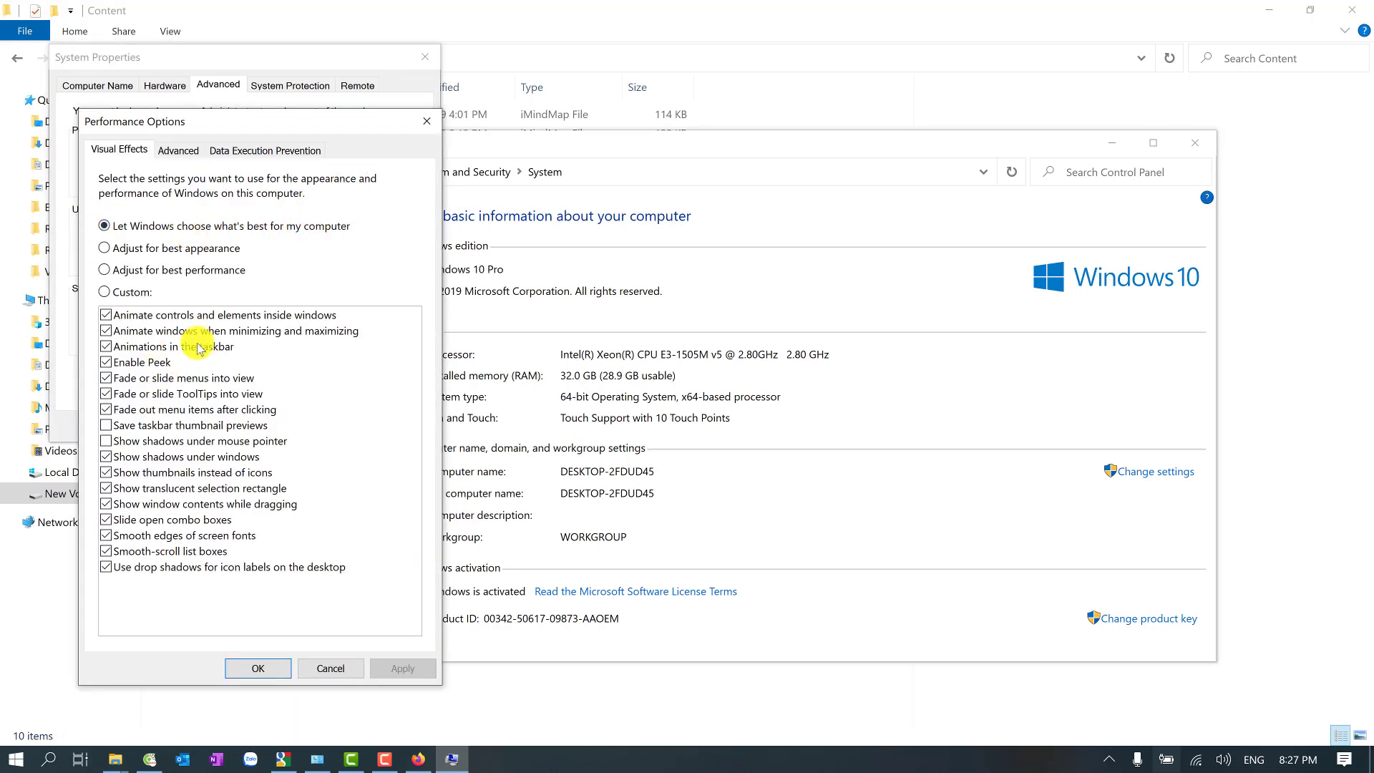
- Try custom visual effects without control and window animations, thumbnails, smooth font edges, smooth-scroll list boxes and icon label drop shadows
{"action": "left_click", "coordinate": [107, 293]}
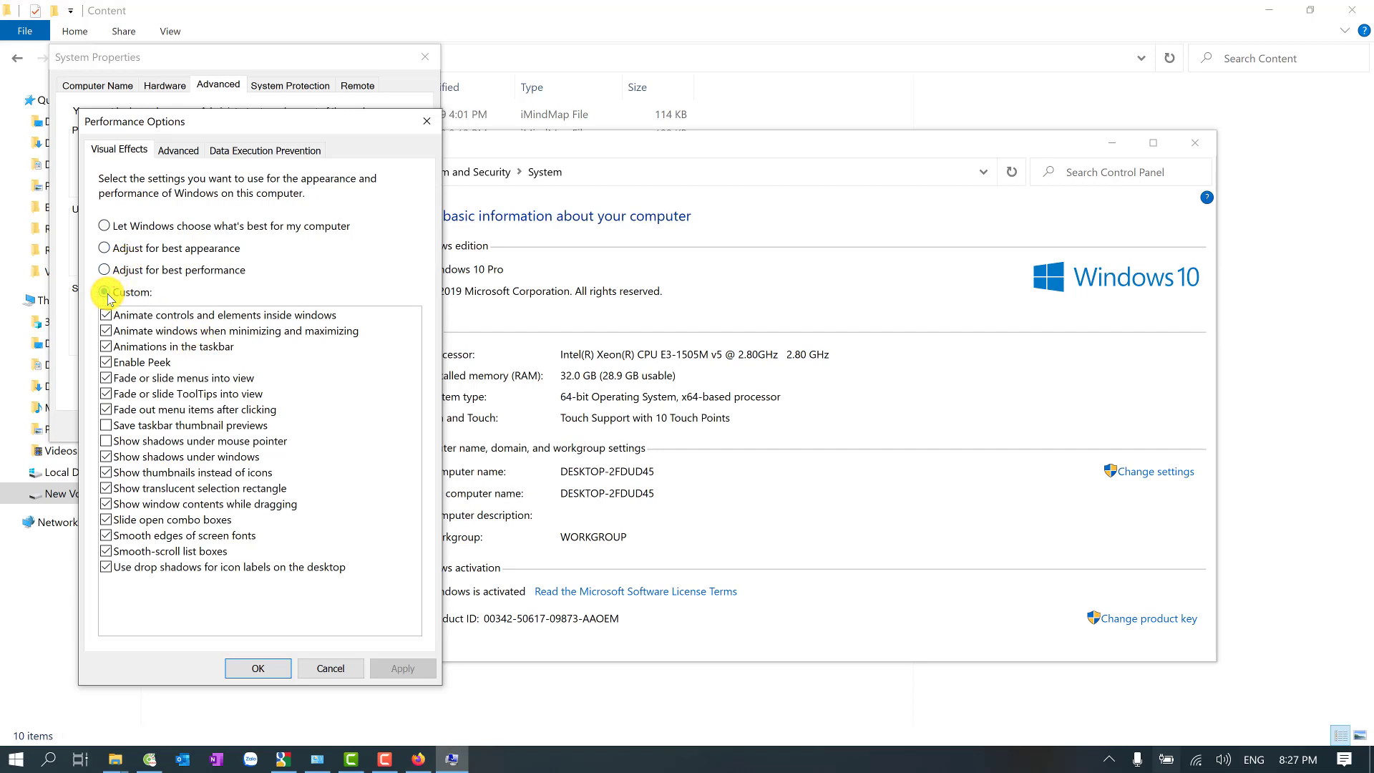
{"action": "left_click", "coordinate": [106, 315]}
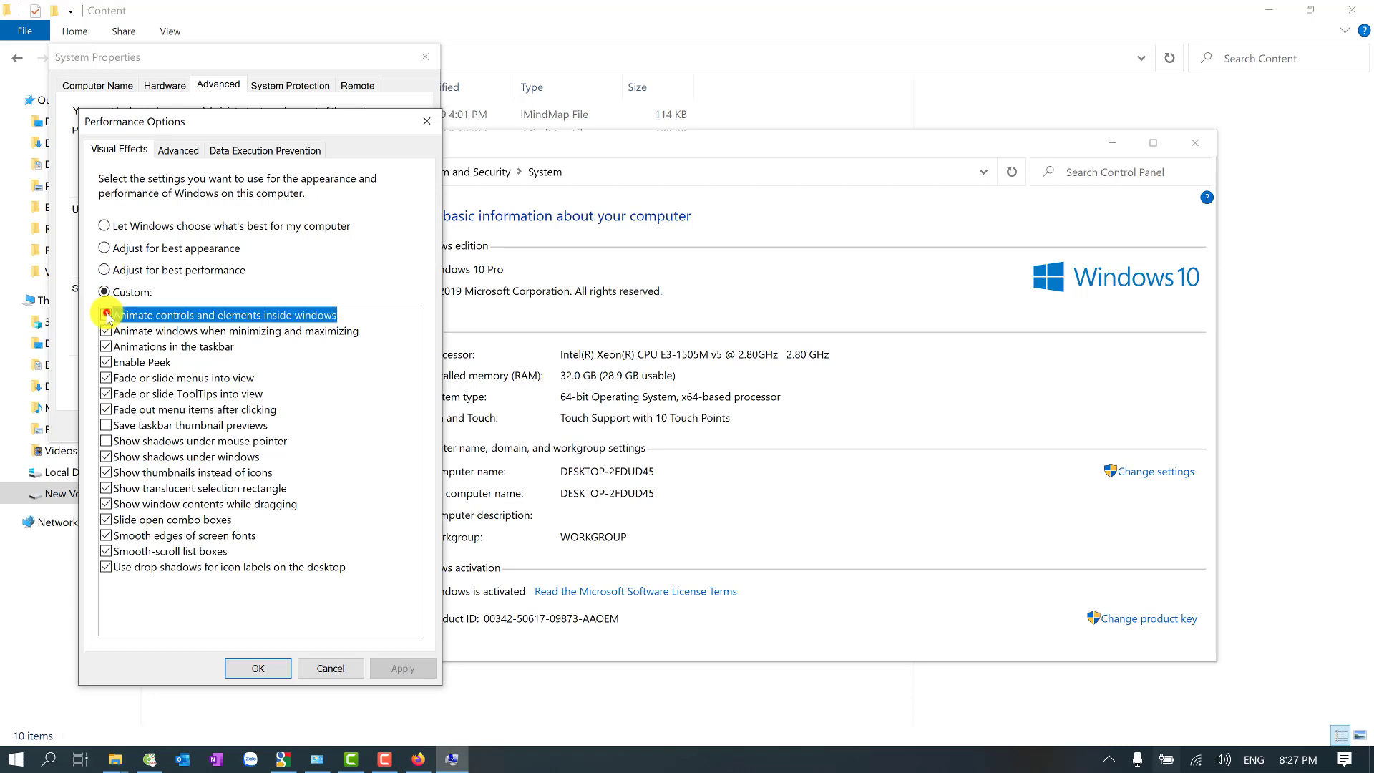
{"action": "left_click", "coordinate": [106, 330]}
{"action": "left_click", "coordinate": [106, 537]}
{"action": "left_click", "coordinate": [106, 552]}
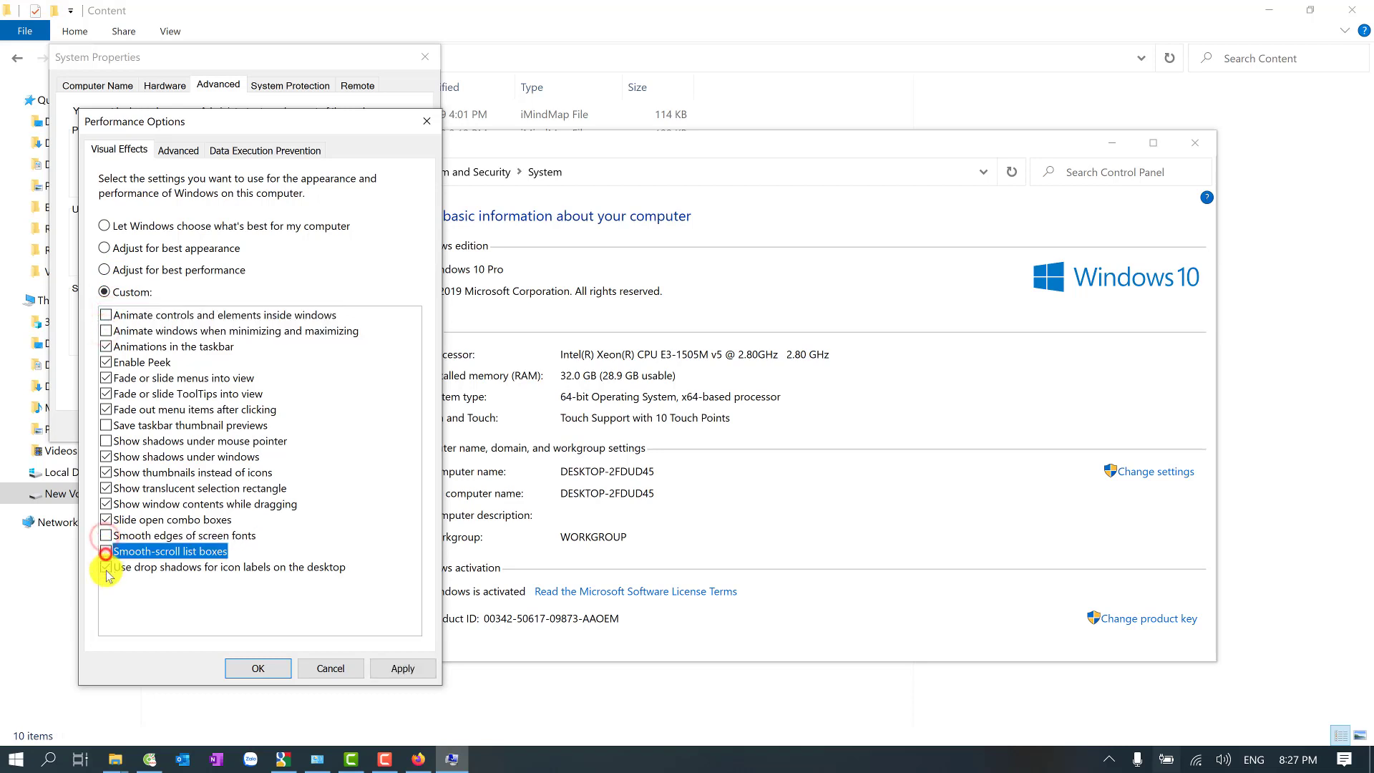
{"action": "left_click", "coordinate": [106, 566]}
{"action": "left_click", "coordinate": [105, 472]}
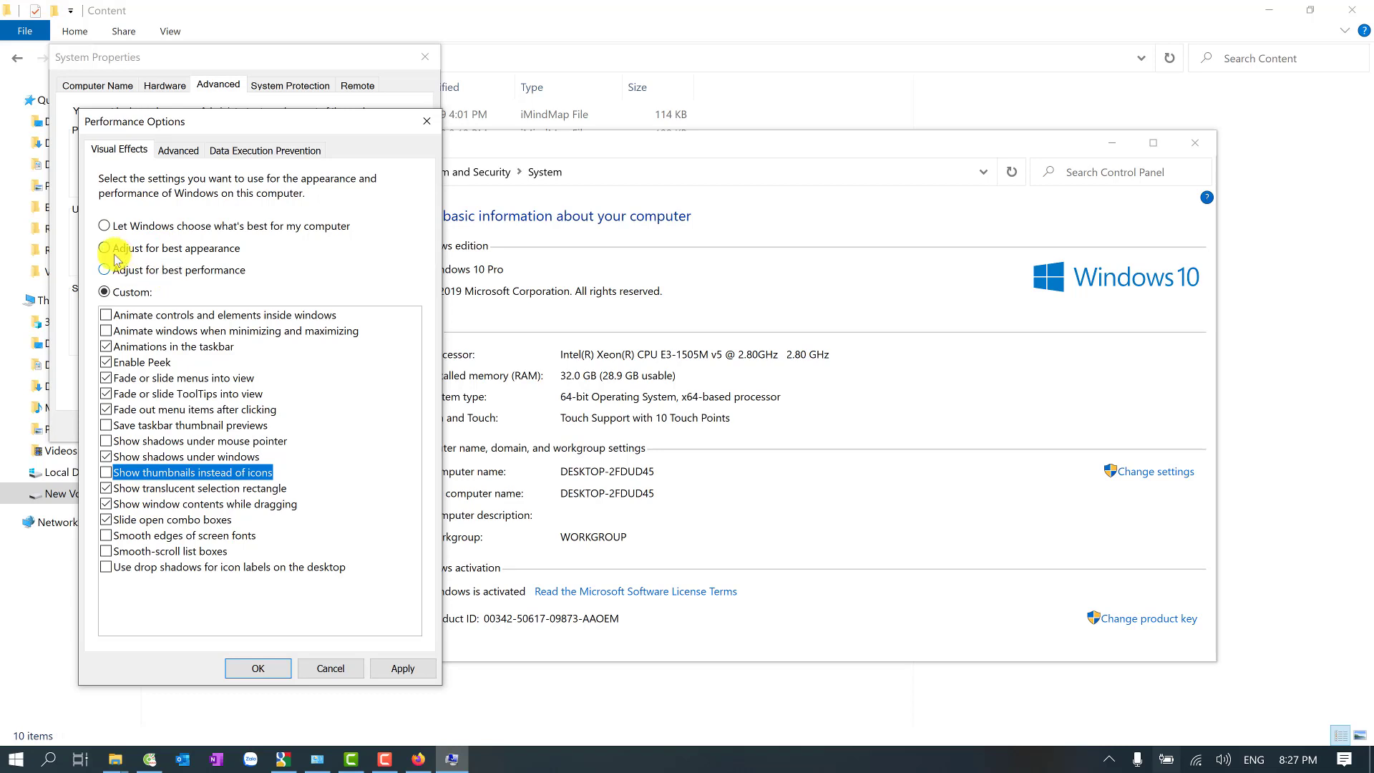
- Set the visual effects to Let Windows choose what's best for my computer and confirm the Performance Options
{"action": "left_click", "coordinate": [102, 225]}
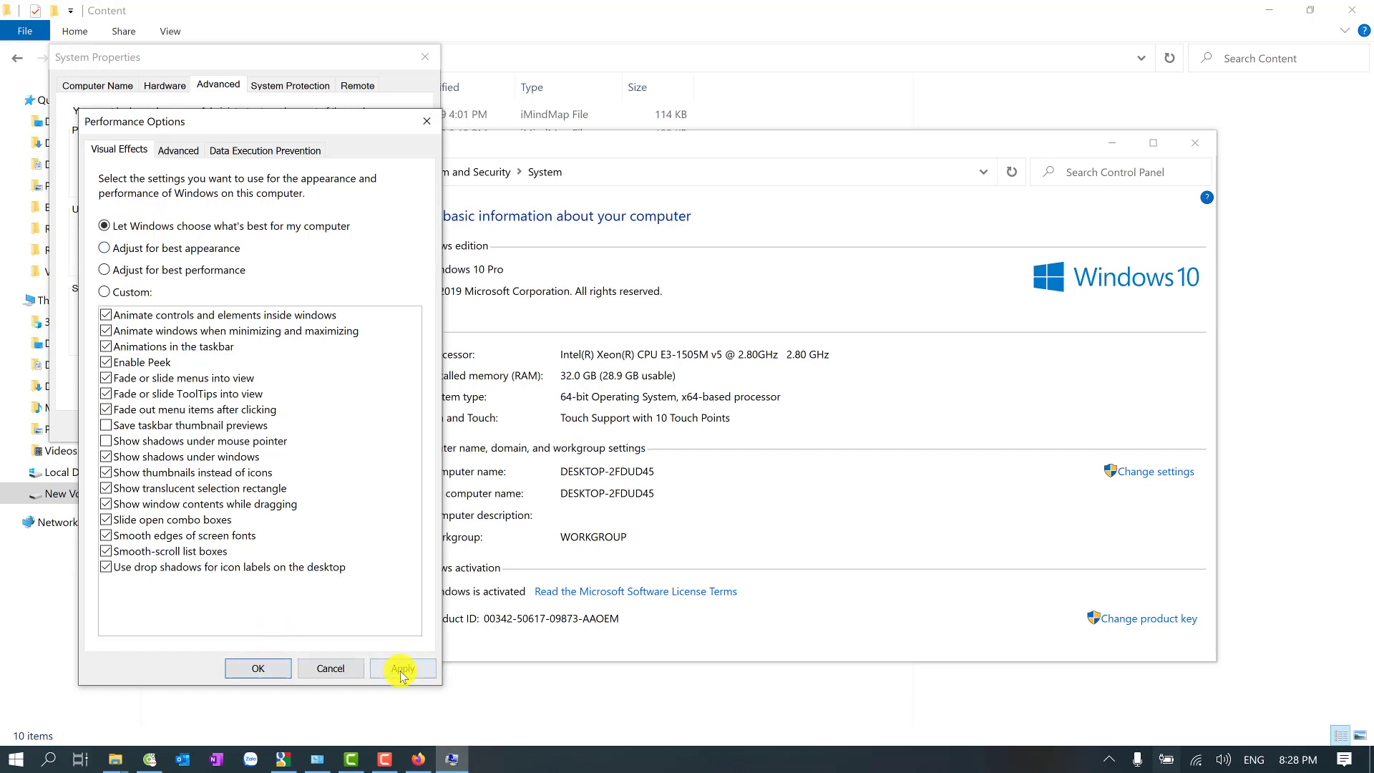
{"action": "left_click", "coordinate": [257, 667]}
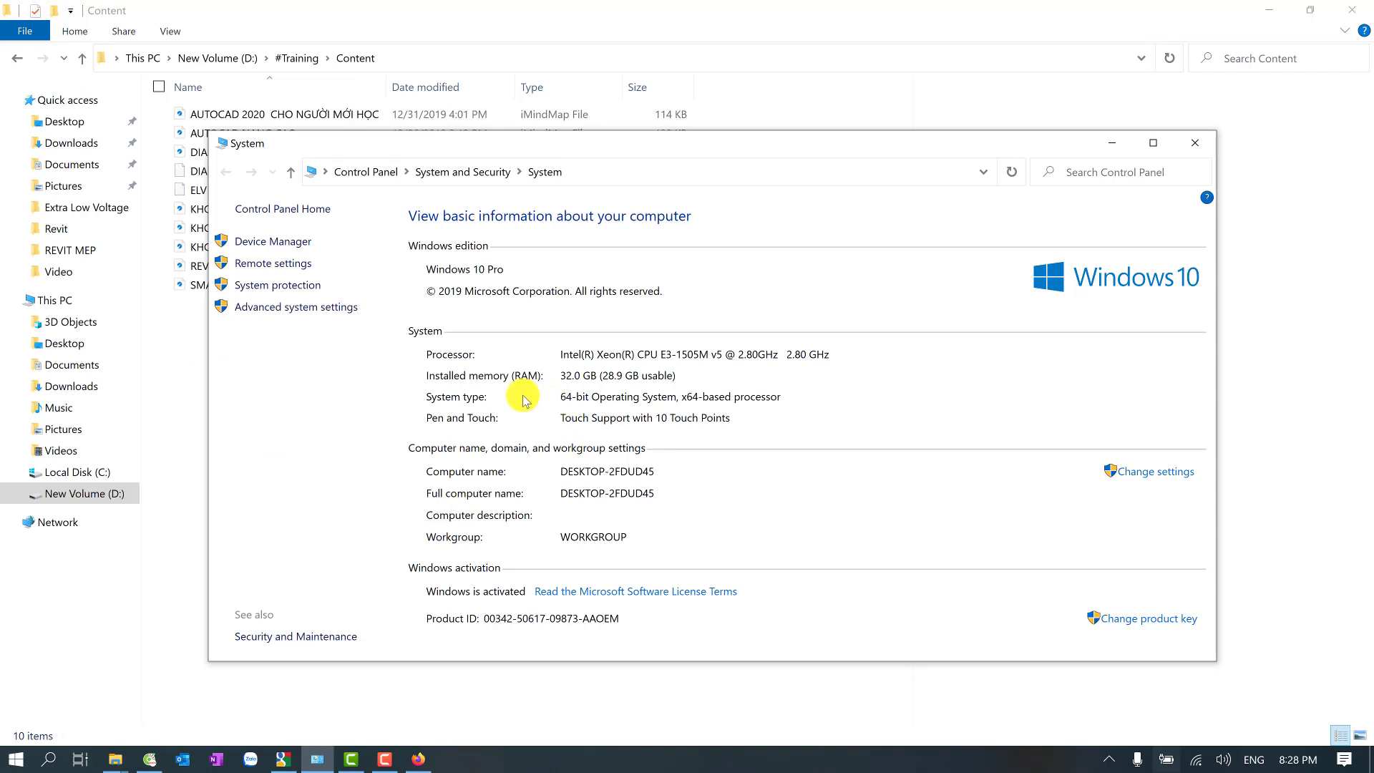
- Open Task Manager, show its startup programs and maximize the window
{"action": "right_click", "coordinate": [641, 758]}
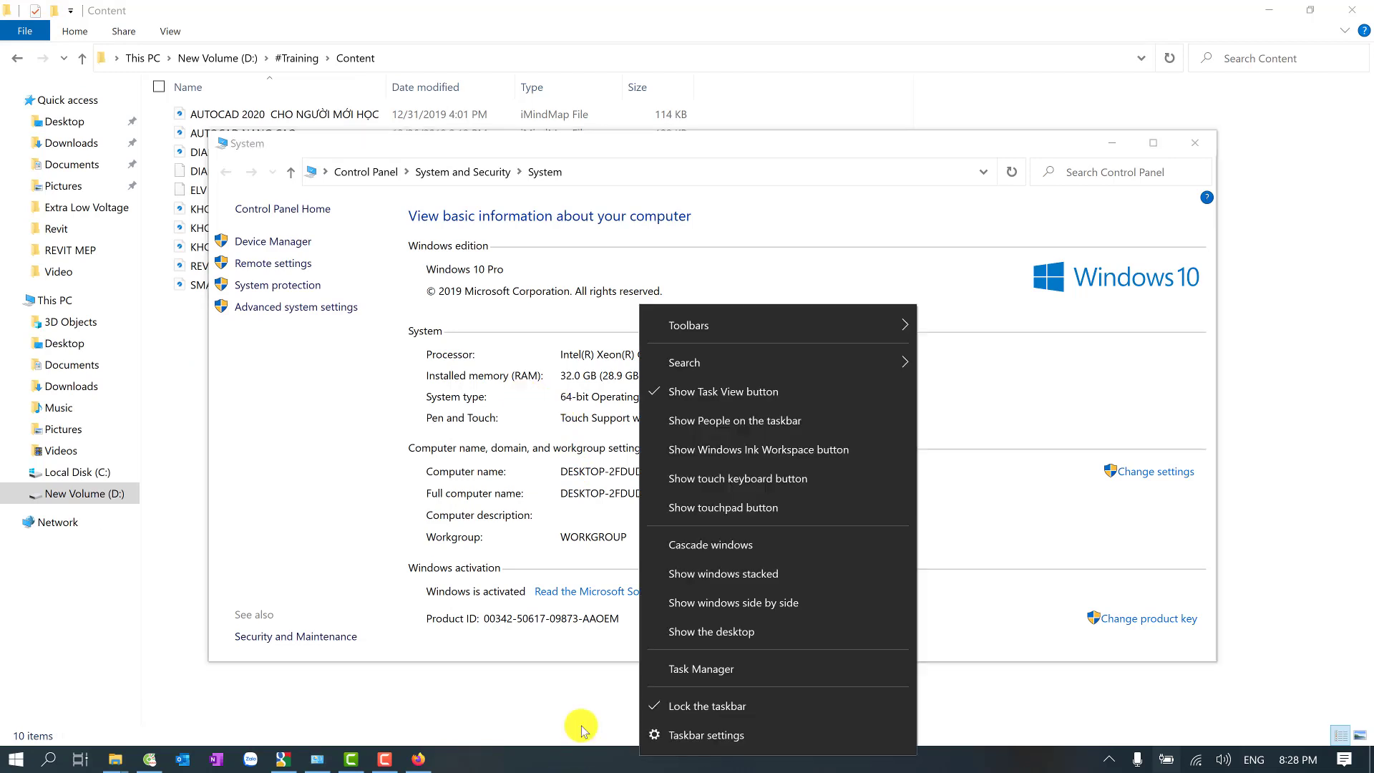
{"action": "left_click", "coordinate": [555, 763]}
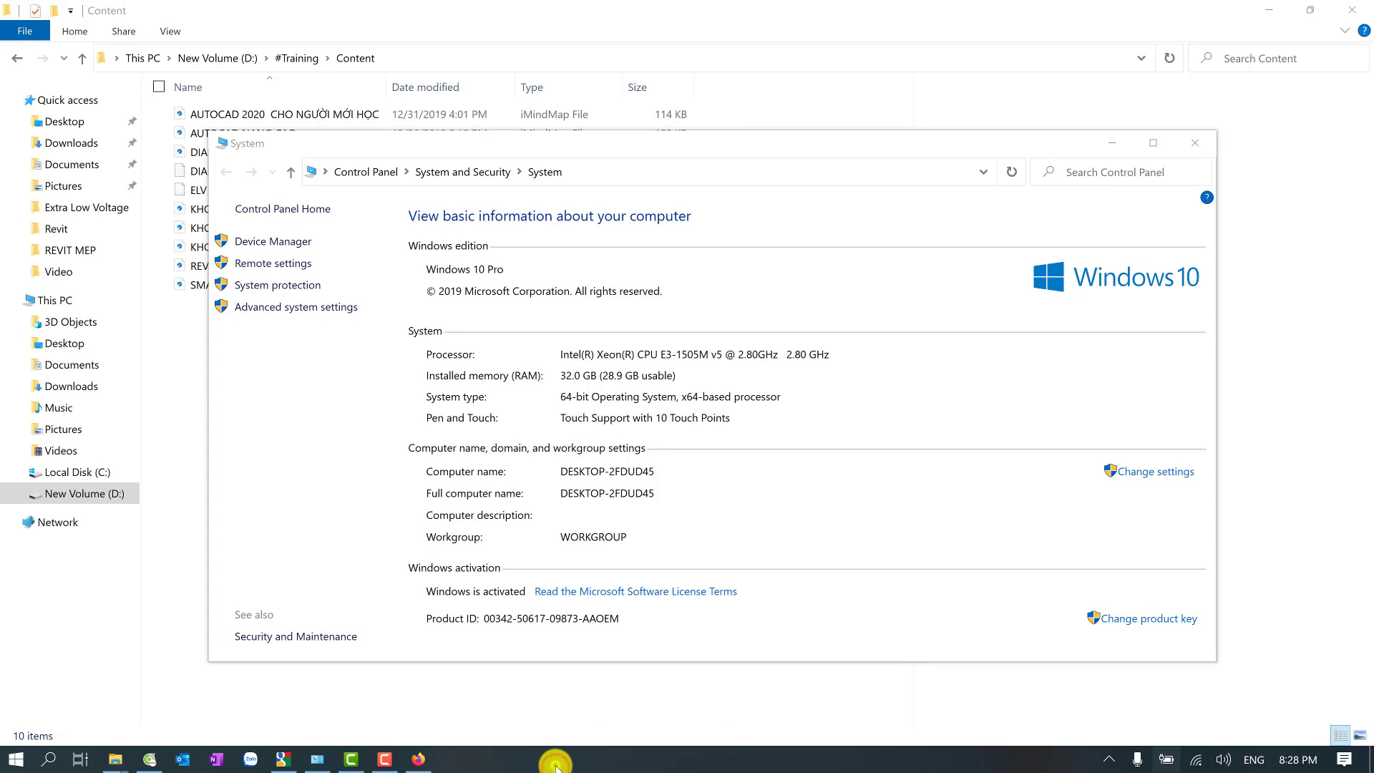
{"action": "right_click", "coordinate": [556, 761]}
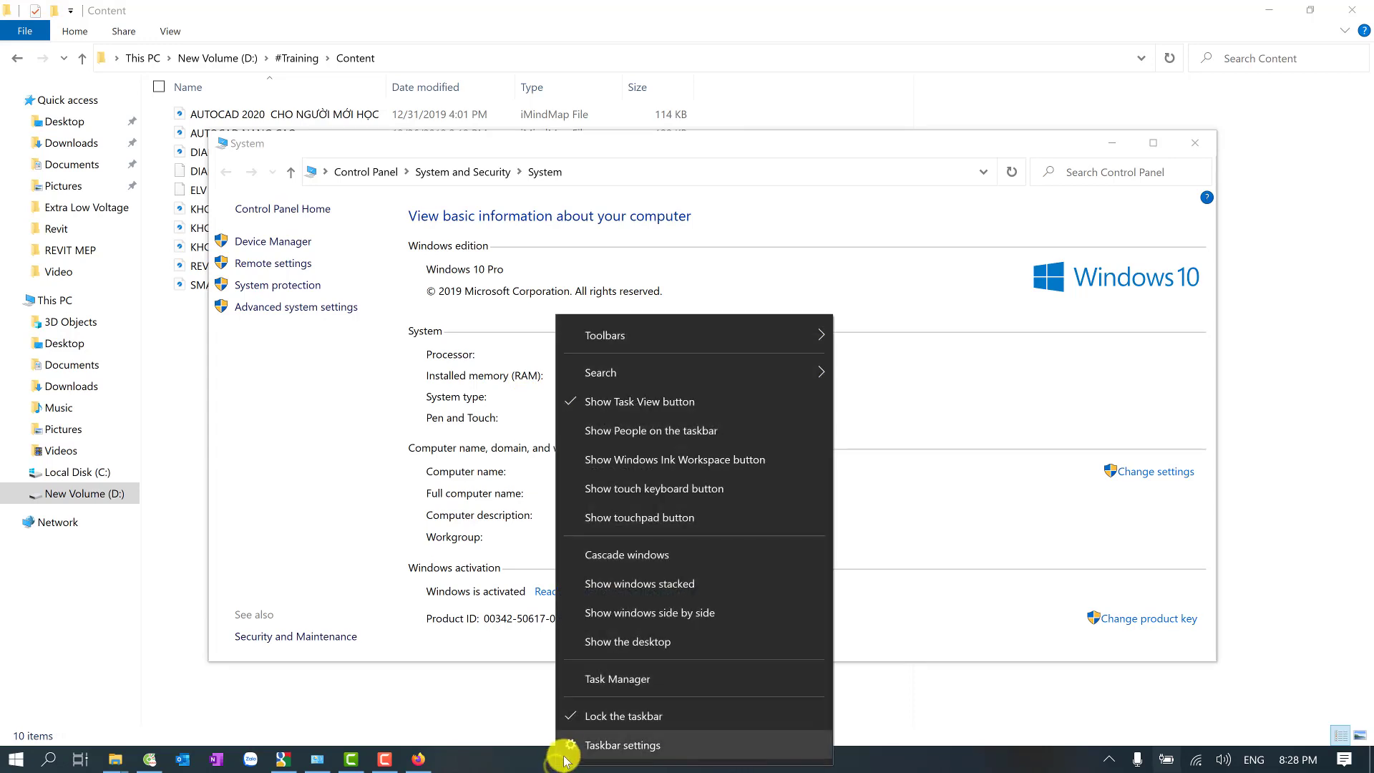
{"action": "left_click", "coordinate": [599, 680]}
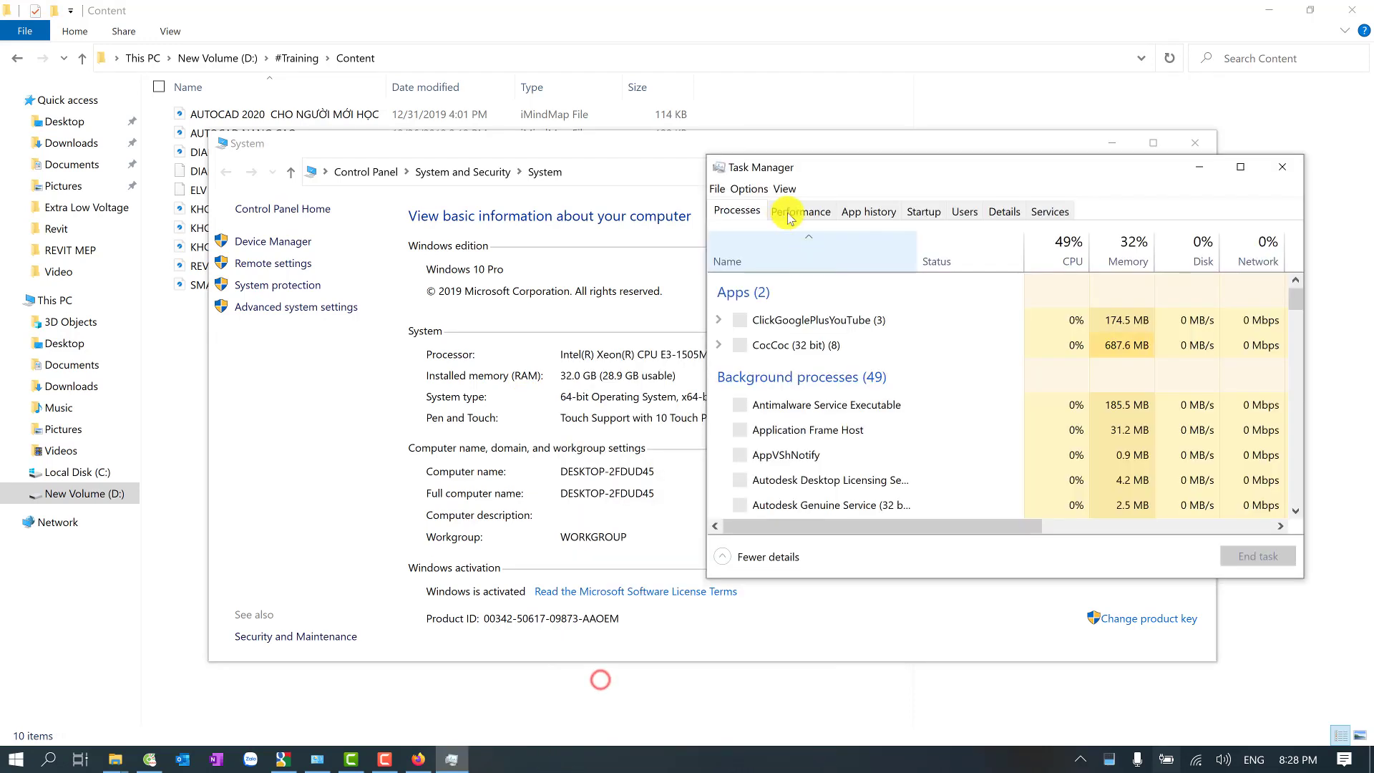
{"action": "left_click", "coordinate": [923, 211]}
{"action": "double_click", "coordinate": [894, 167]}
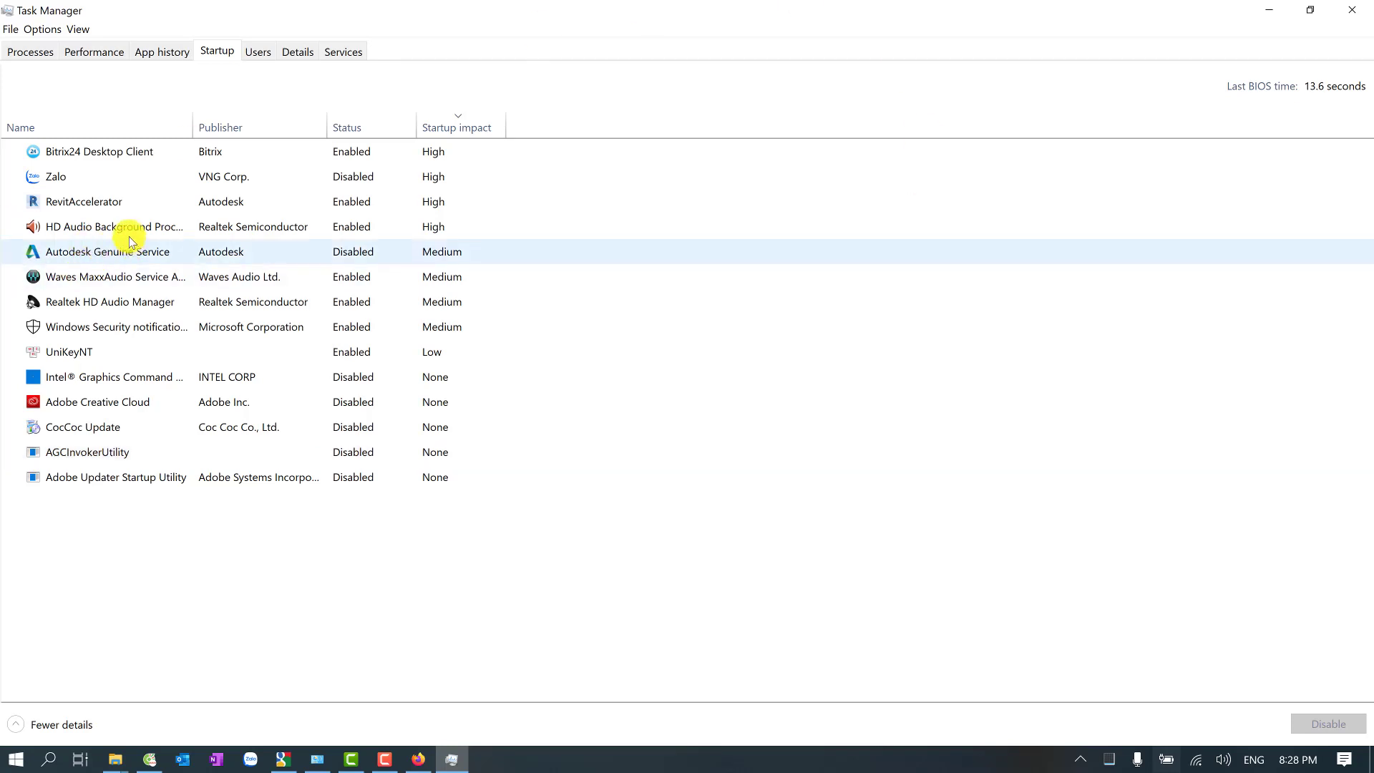
- Check the startup status of Adobe Creative Cloud, CocCoc Update and Adobe Updater Startup Utility
{"action": "left_click", "coordinate": [130, 407]}
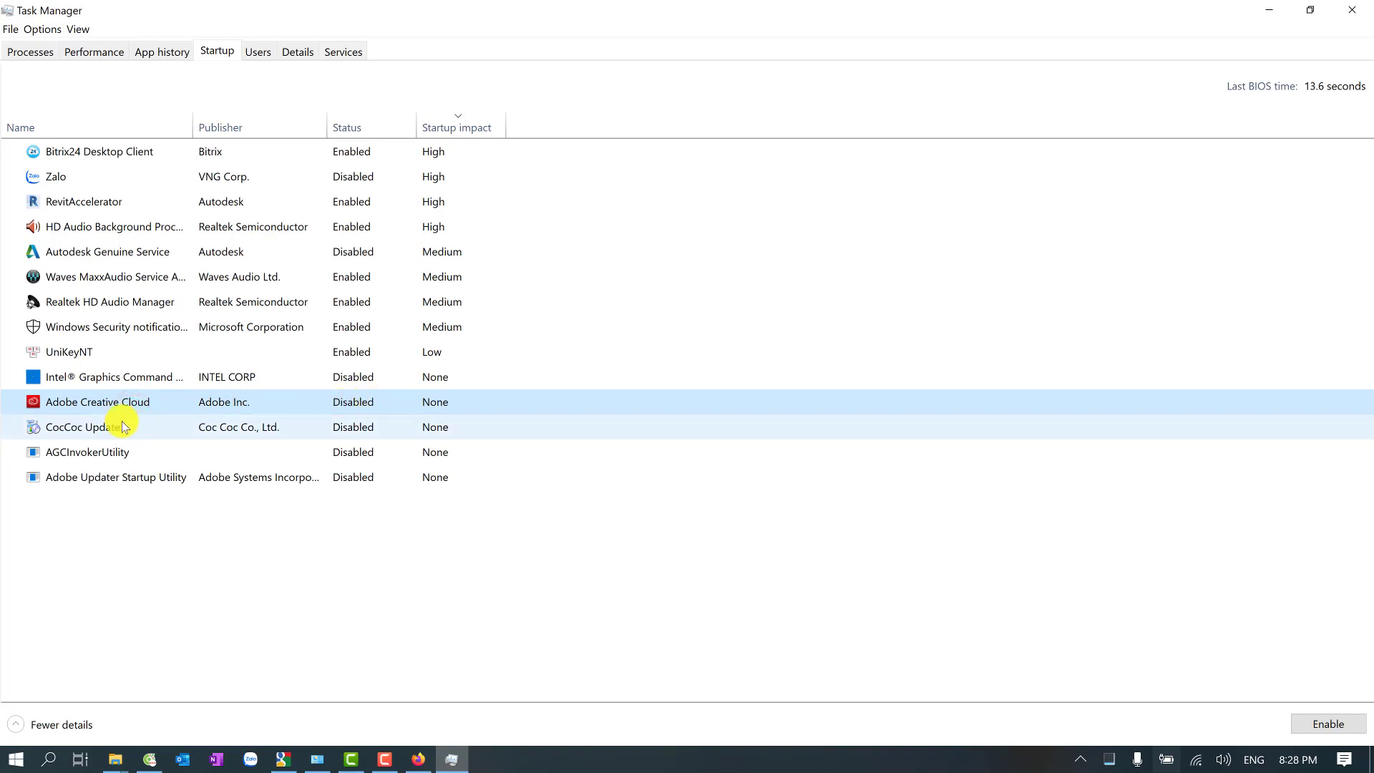
{"action": "left_click", "coordinate": [120, 427]}
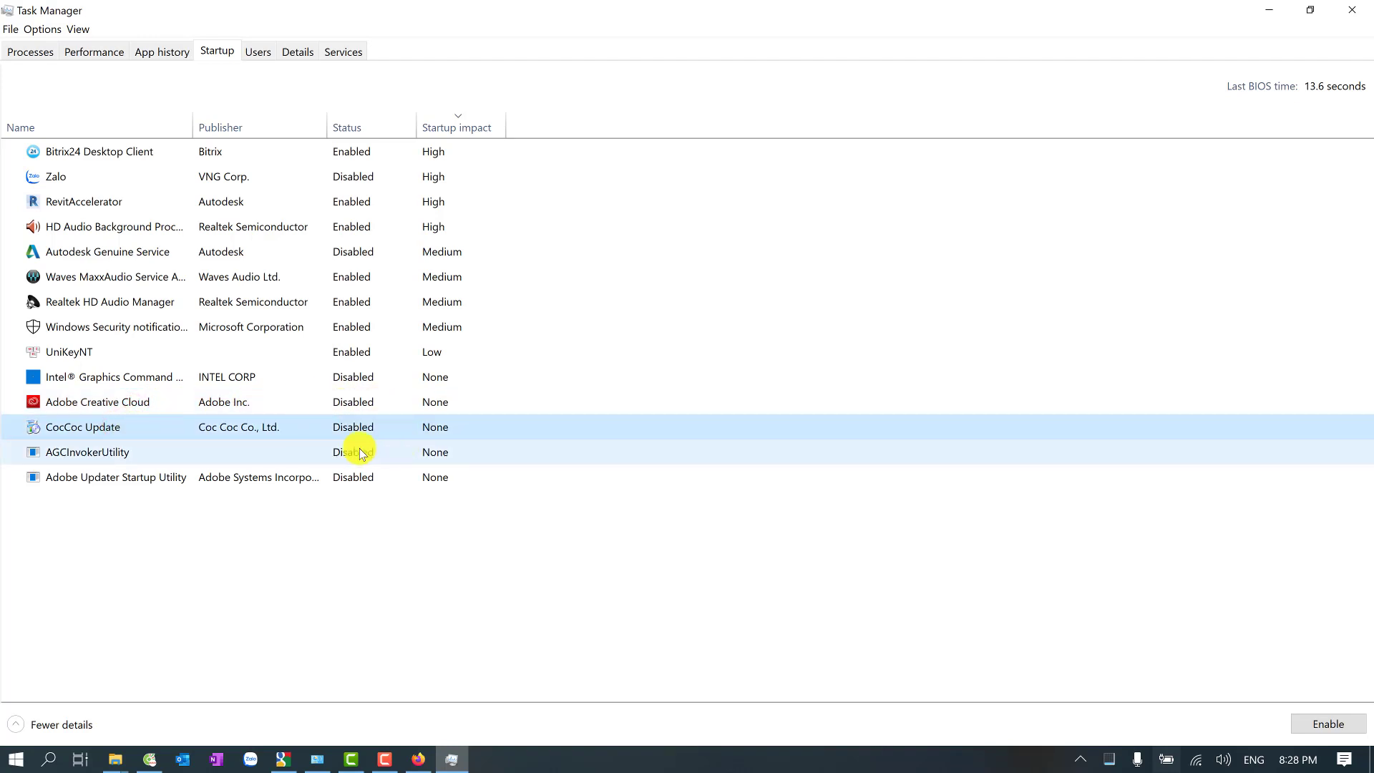
{"action": "left_click", "coordinate": [179, 476]}
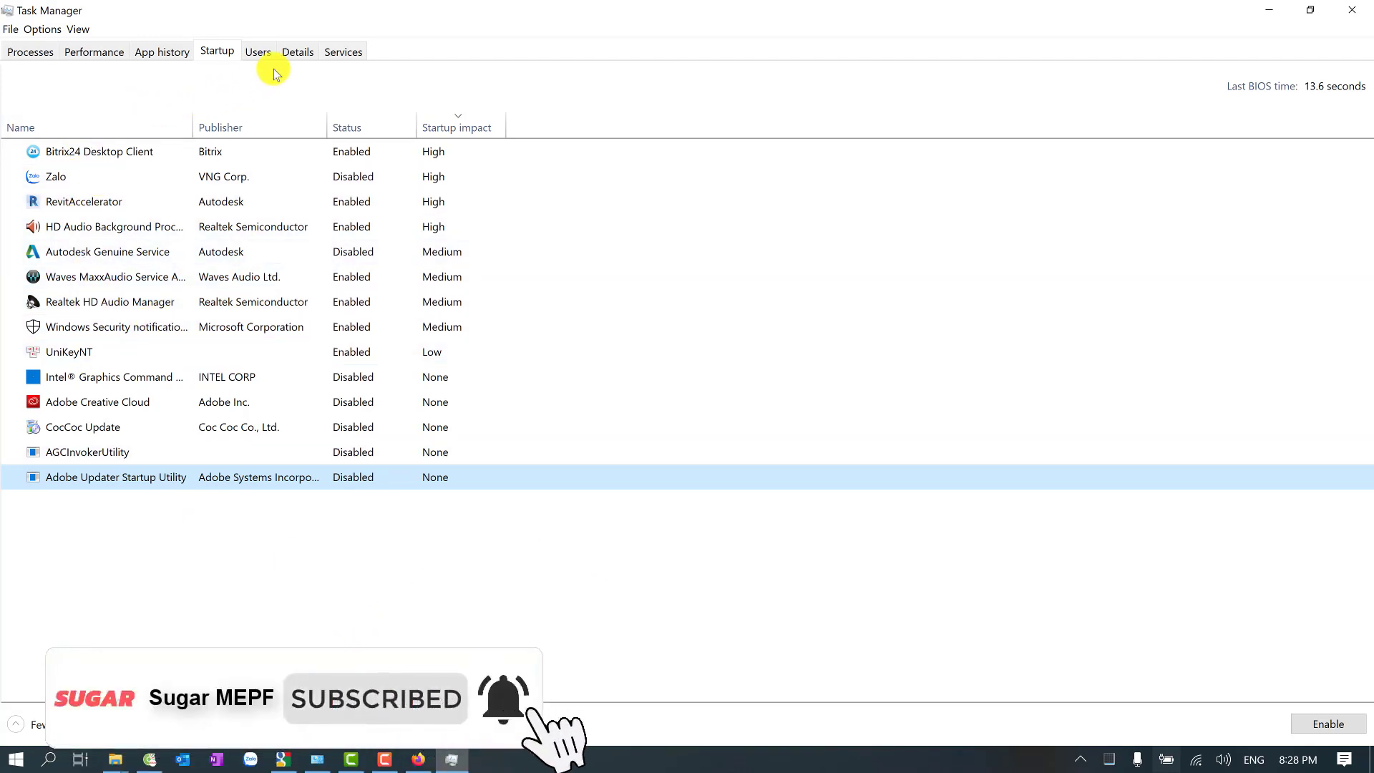
- Open the Services console from Task Manager and locate the IKE and AuthIP IPsec Keying Modules service
{"action": "left_click", "coordinate": [339, 54]}
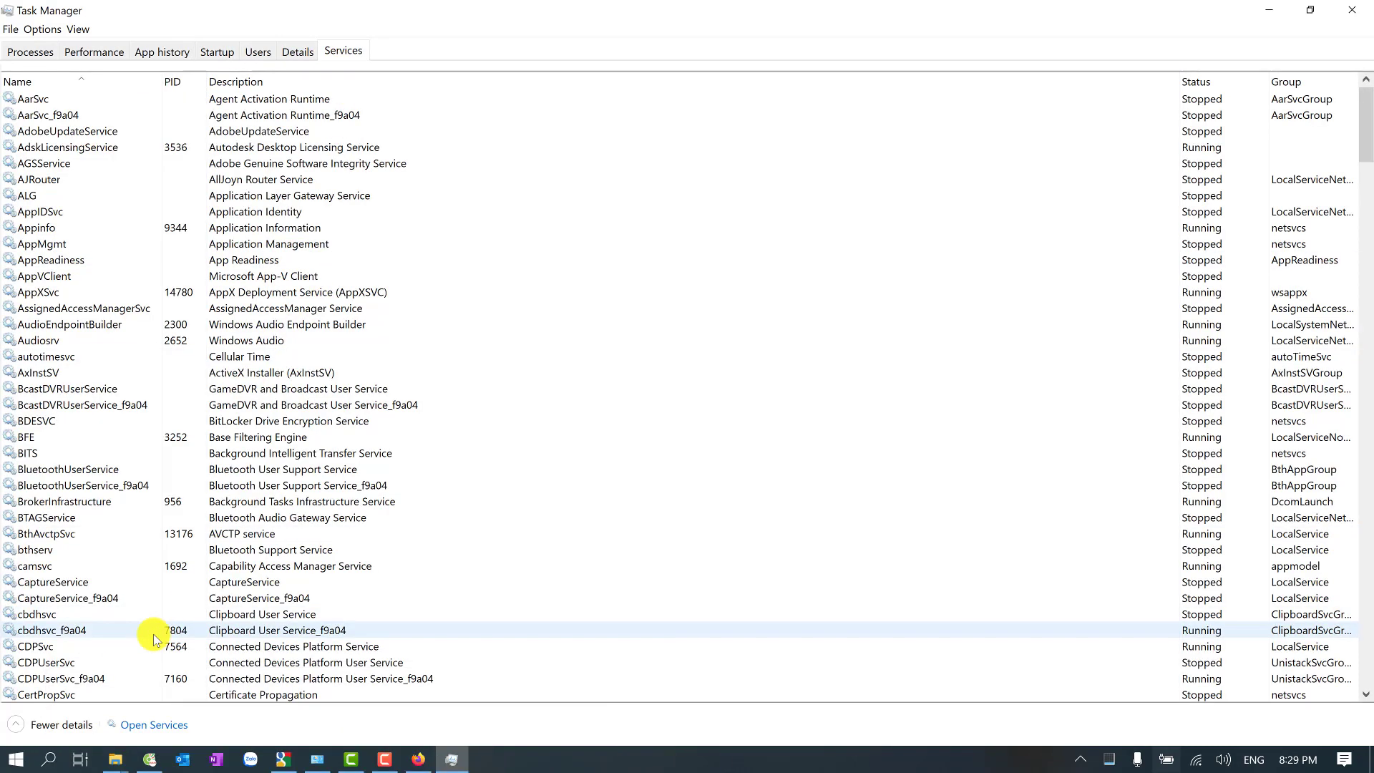
{"action": "left_click", "coordinate": [153, 727]}
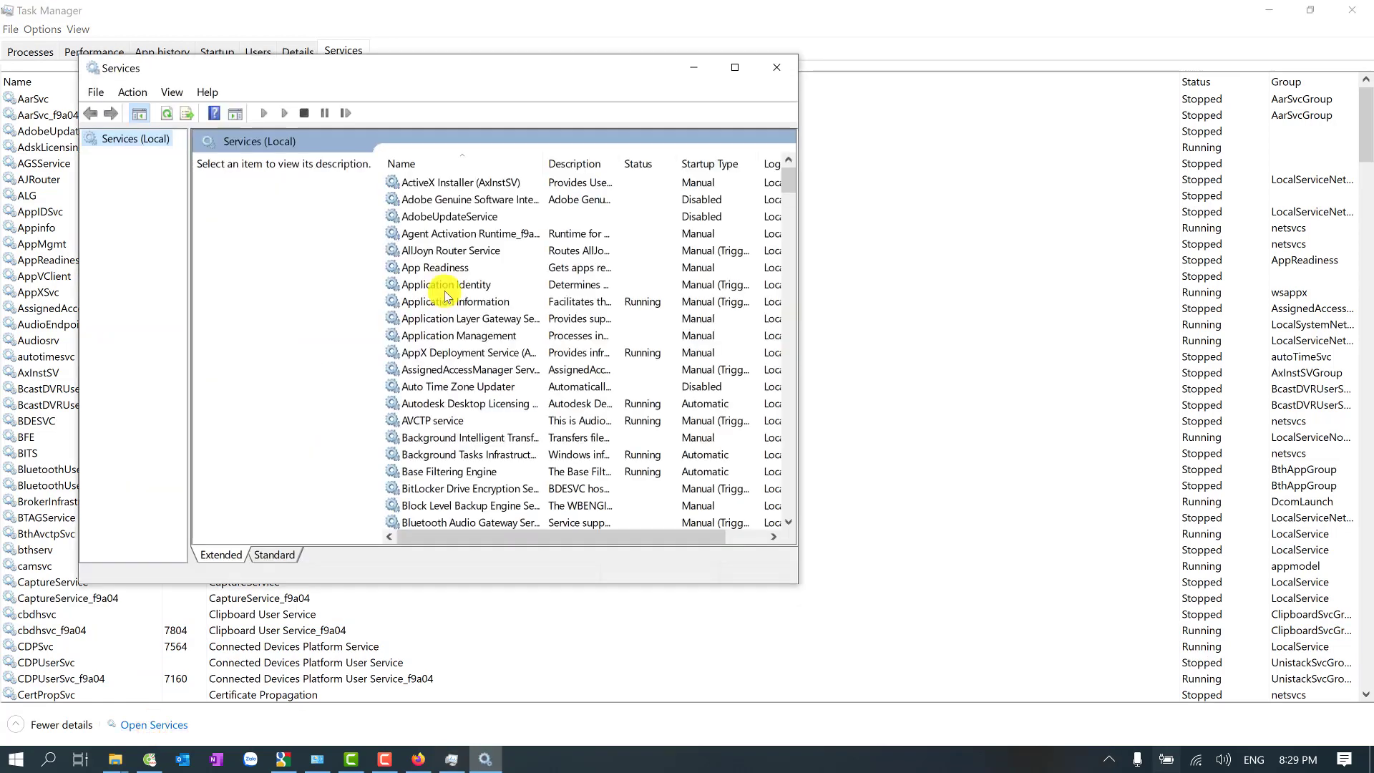
{"action": "key", "text": "i"}
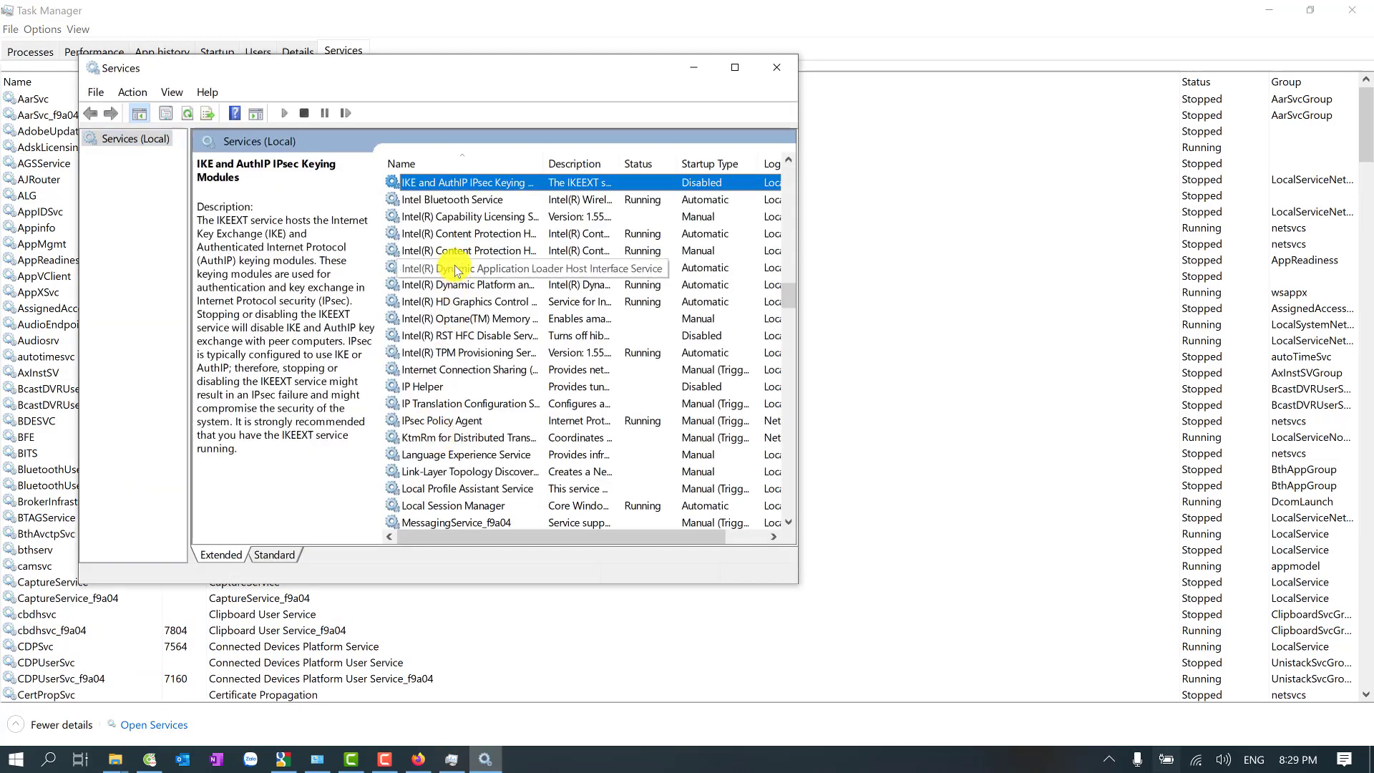
{"action": "scroll", "coordinate": [443, 272], "scroll_direction": "up", "scroll_amount": 1}
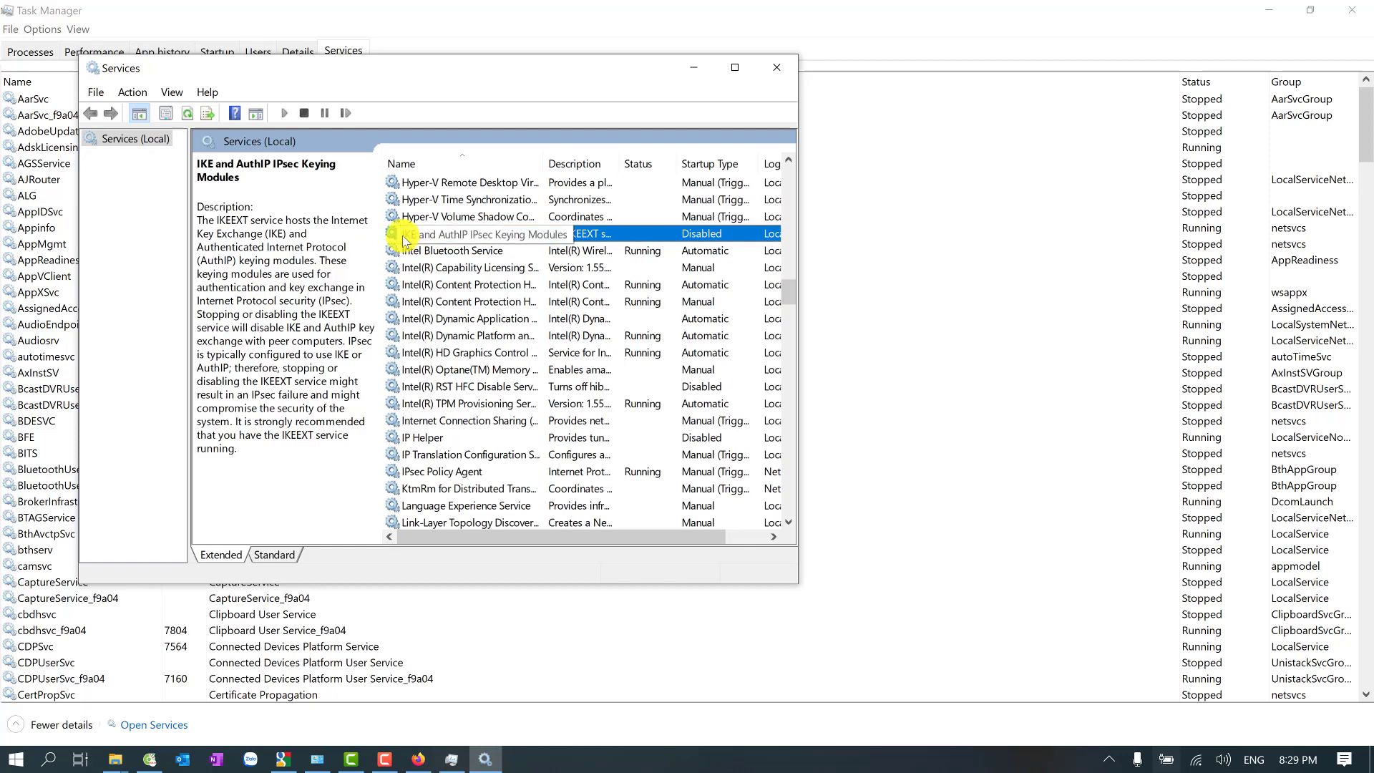
- Set the startup type of the IKE and AuthIP IPsec Keying Modules service to Disabled, then apply and confirm
{"action": "right_click", "coordinate": [445, 236]}
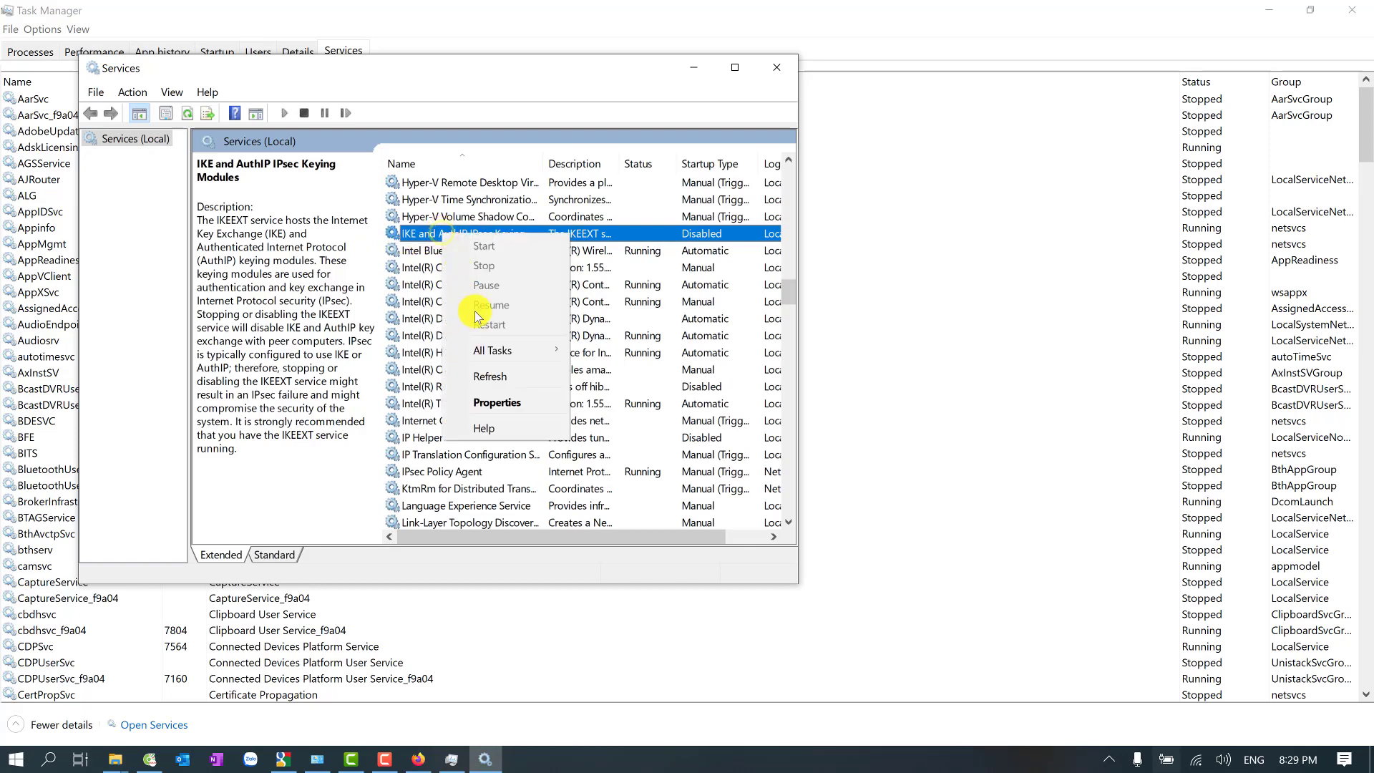
{"action": "left_click", "coordinate": [506, 408]}
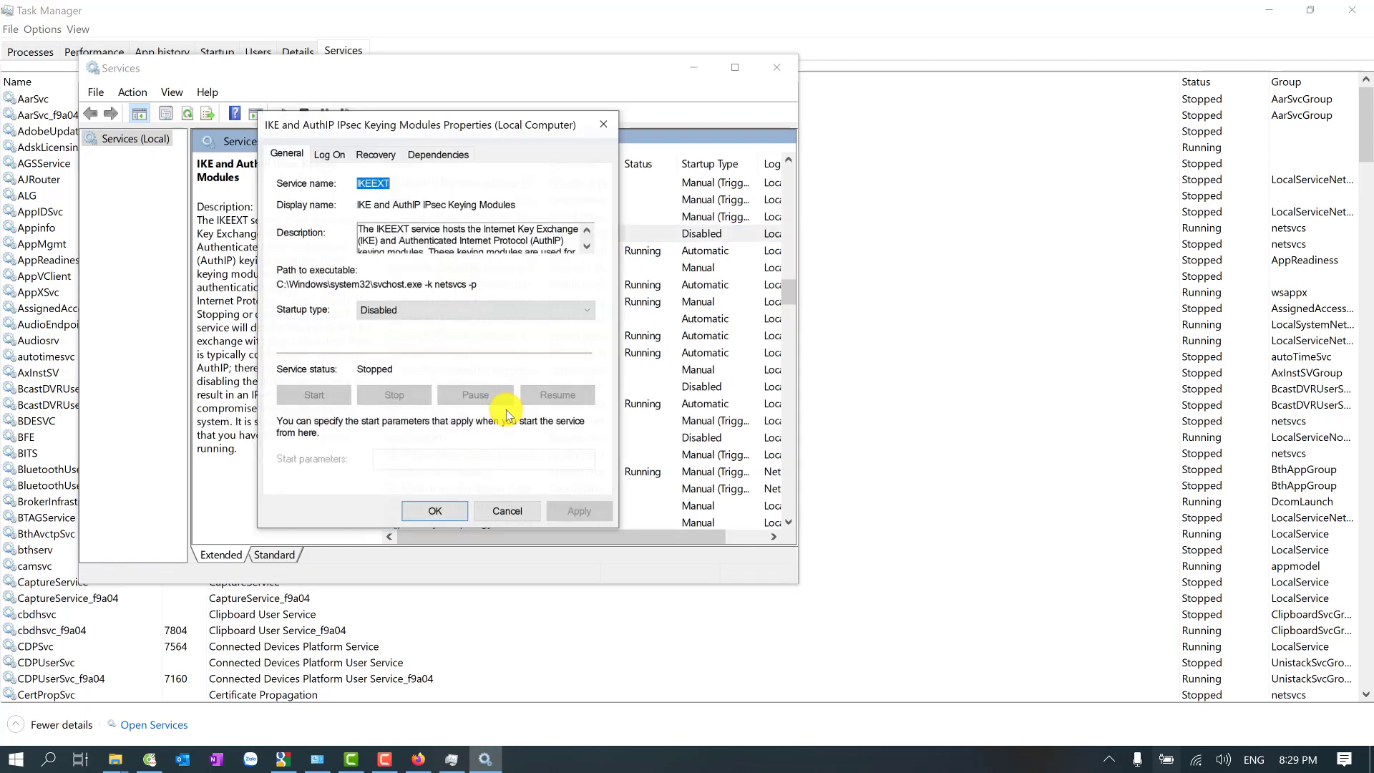
{"action": "left_click", "coordinate": [379, 311]}
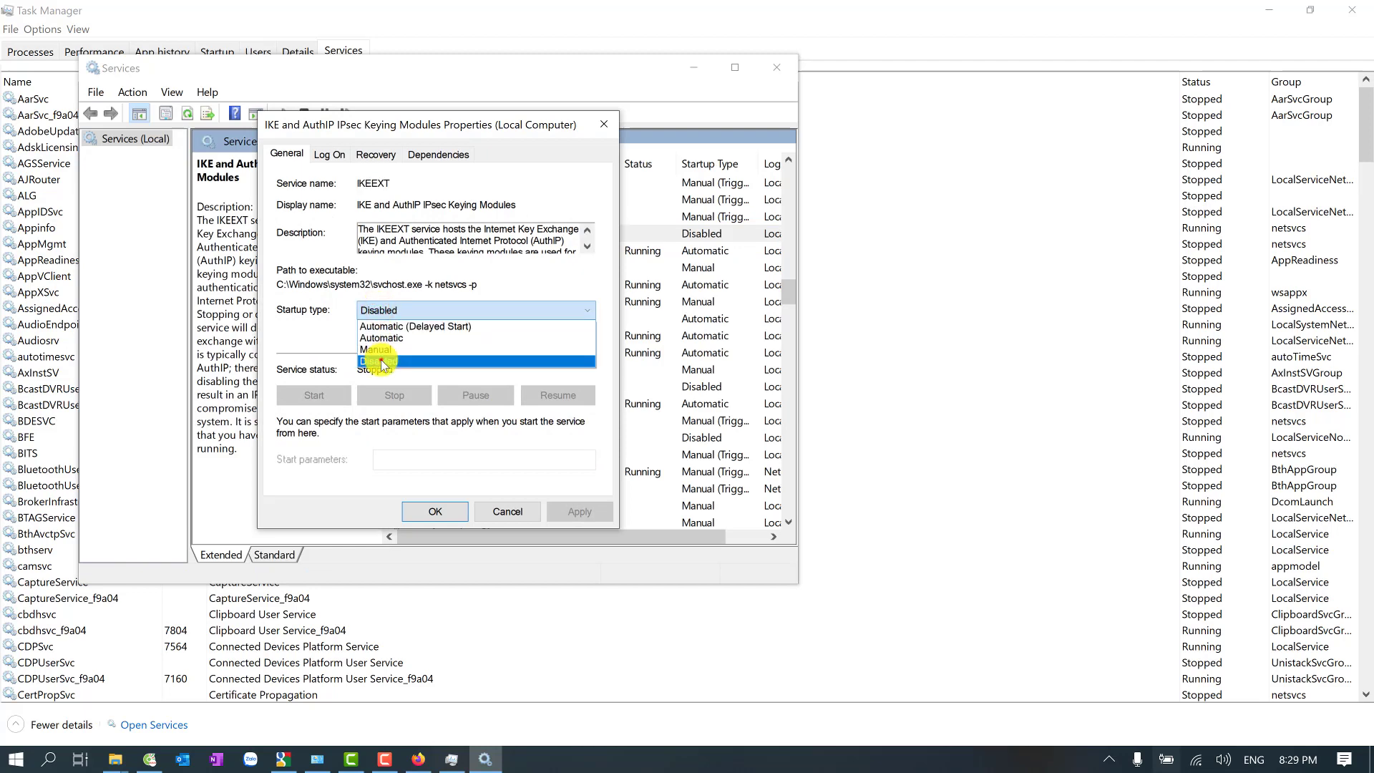
{"action": "left_click", "coordinate": [381, 359]}
{"action": "left_click", "coordinate": [573, 512]}
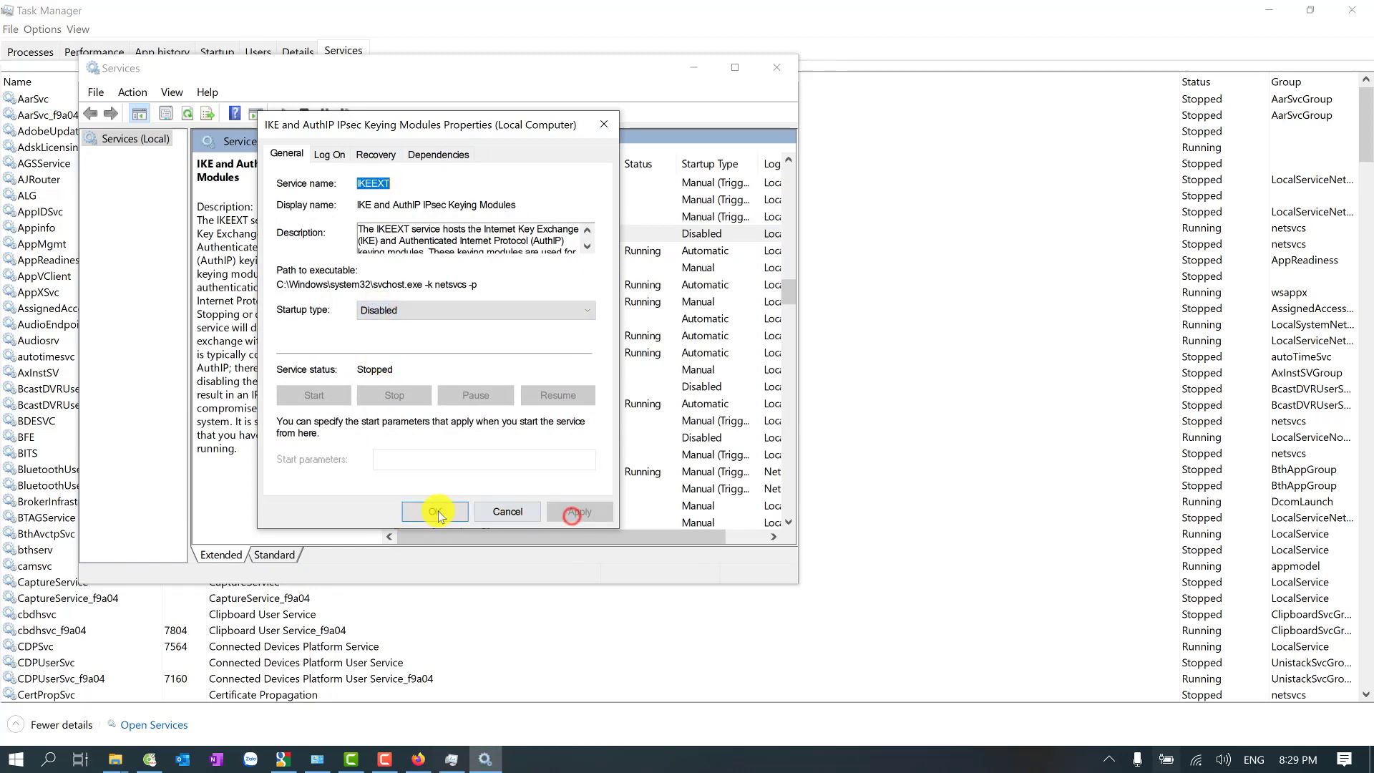
{"action": "left_click", "coordinate": [437, 513]}
- Check the startup type in the IP Helper service's properties and close them
{"action": "left_click", "coordinate": [455, 353]}
{"action": "scroll", "coordinate": [450, 386], "scroll_direction": "down", "scroll_amount": 2}
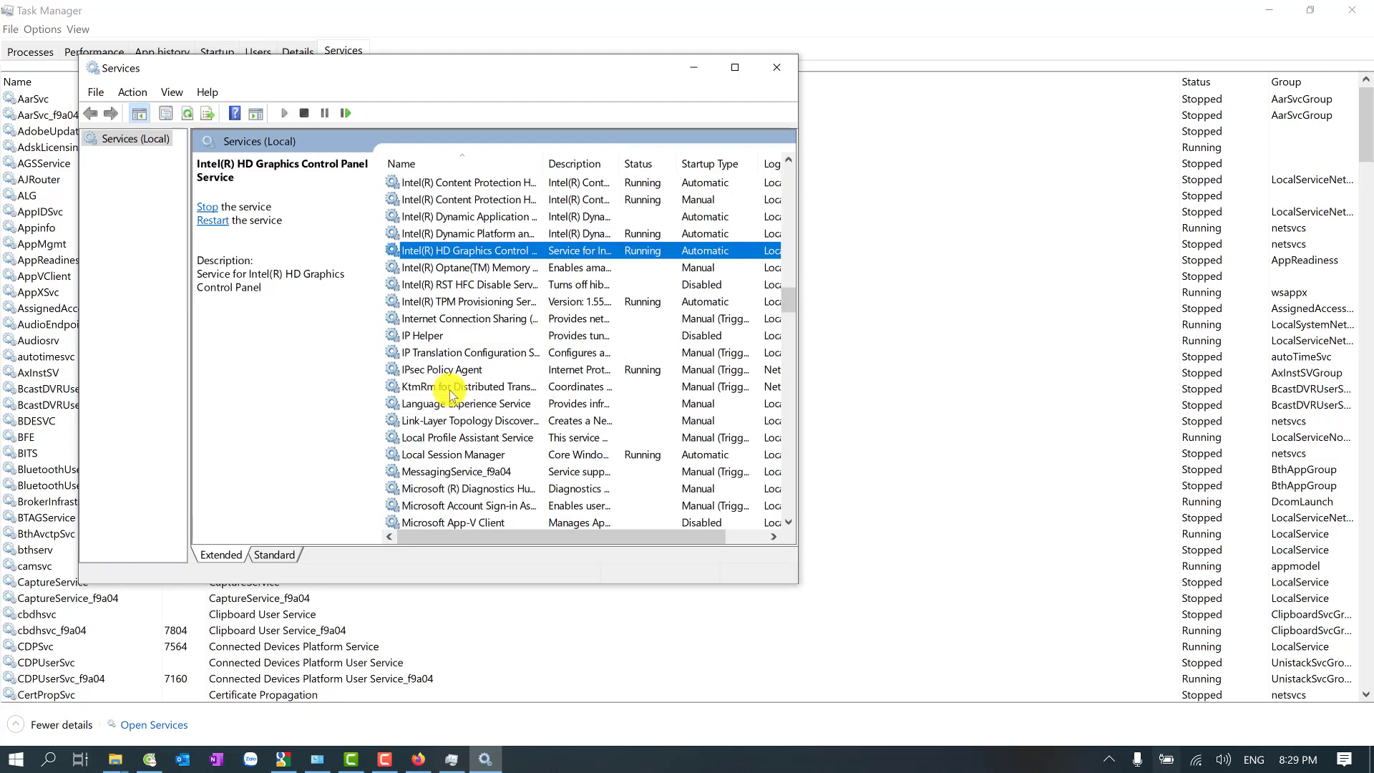
{"action": "left_click", "coordinate": [420, 340]}
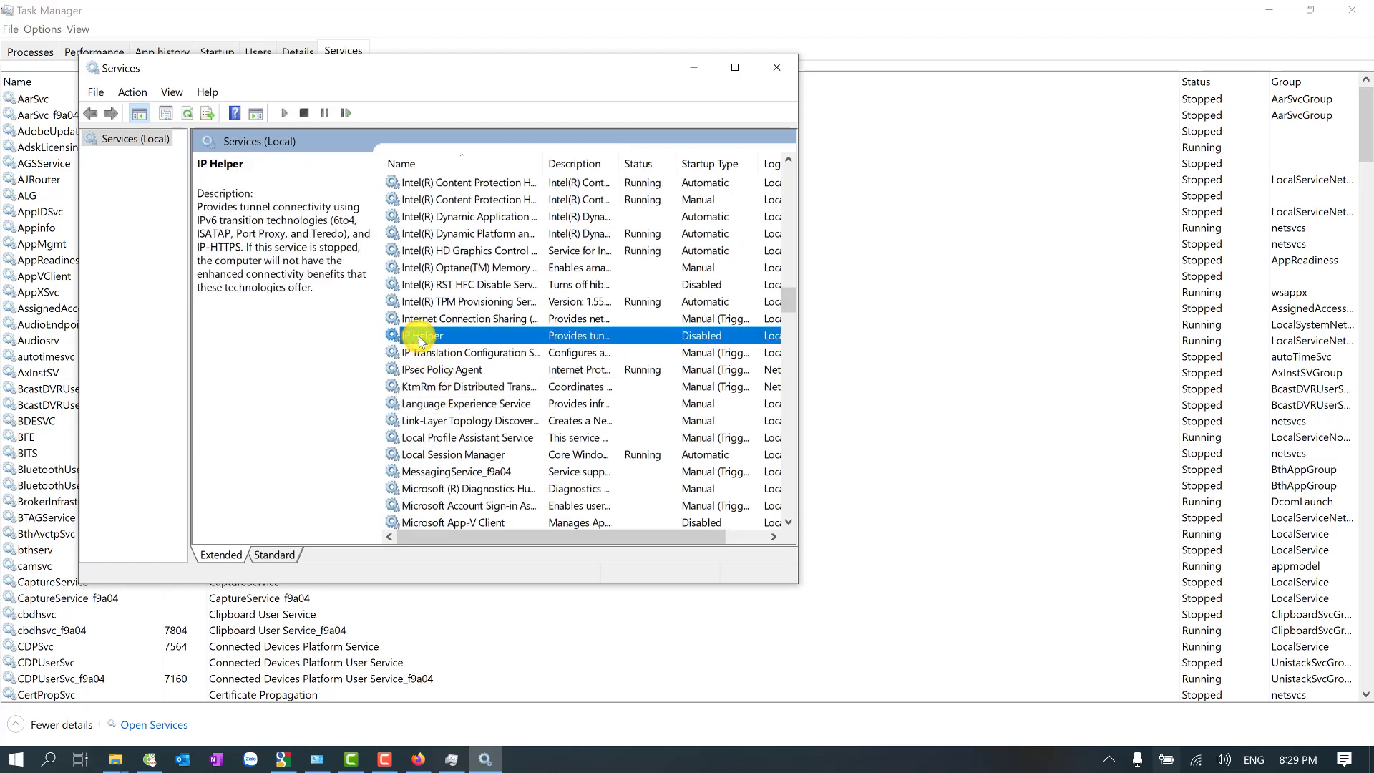
{"action": "right_click", "coordinate": [420, 340]}
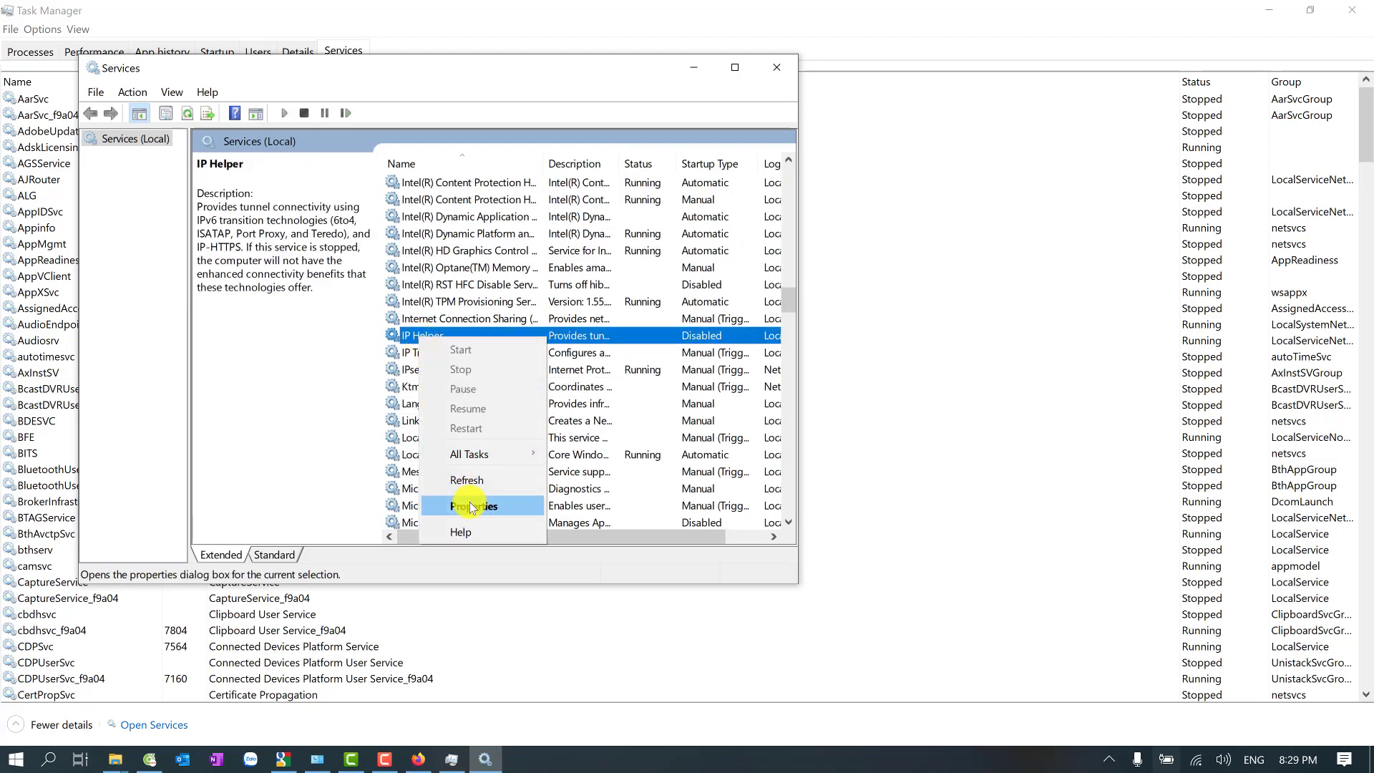
{"action": "left_click", "coordinate": [471, 506]}
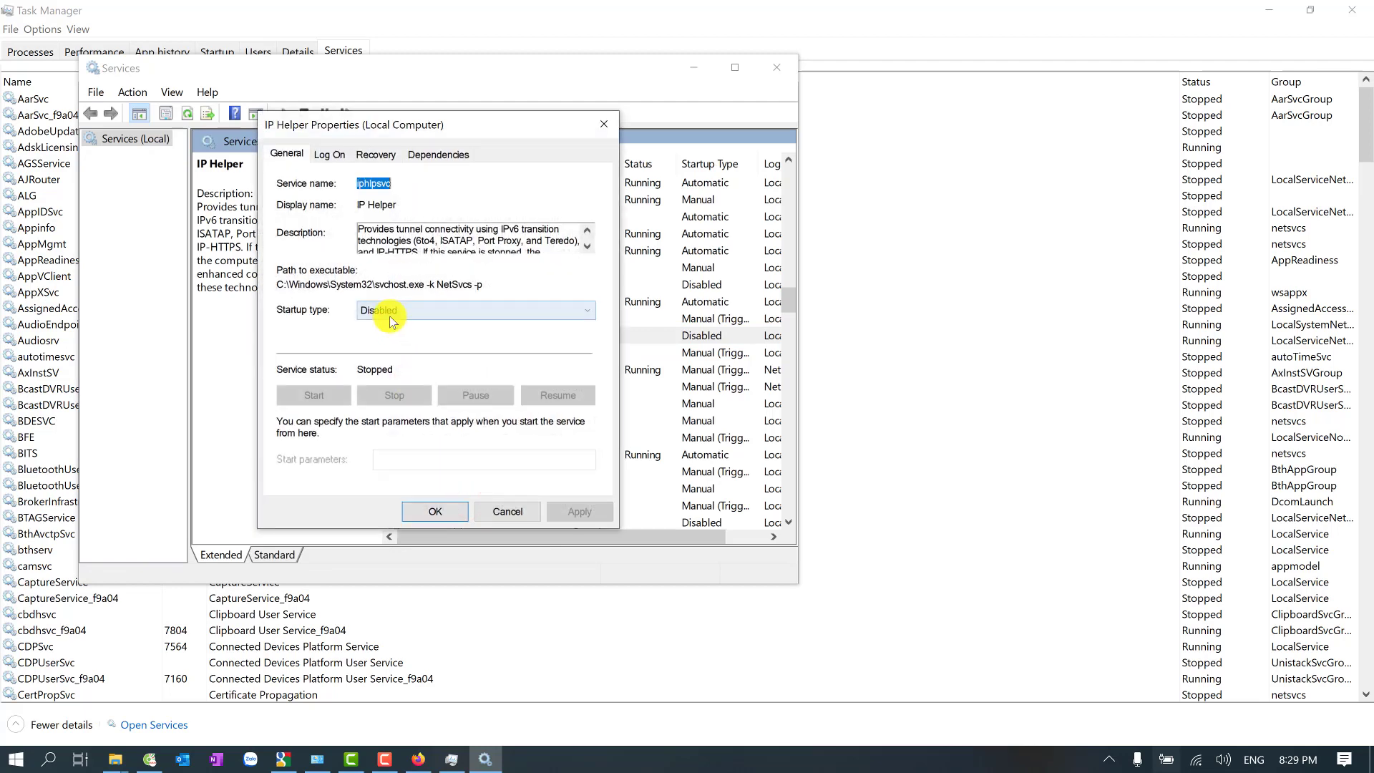
{"action": "left_click", "coordinate": [435, 511]}
- Find and select the Windows Search service in the services list
{"action": "scroll", "coordinate": [440, 487], "scroll_direction": "down", "scroll_amount": 9}
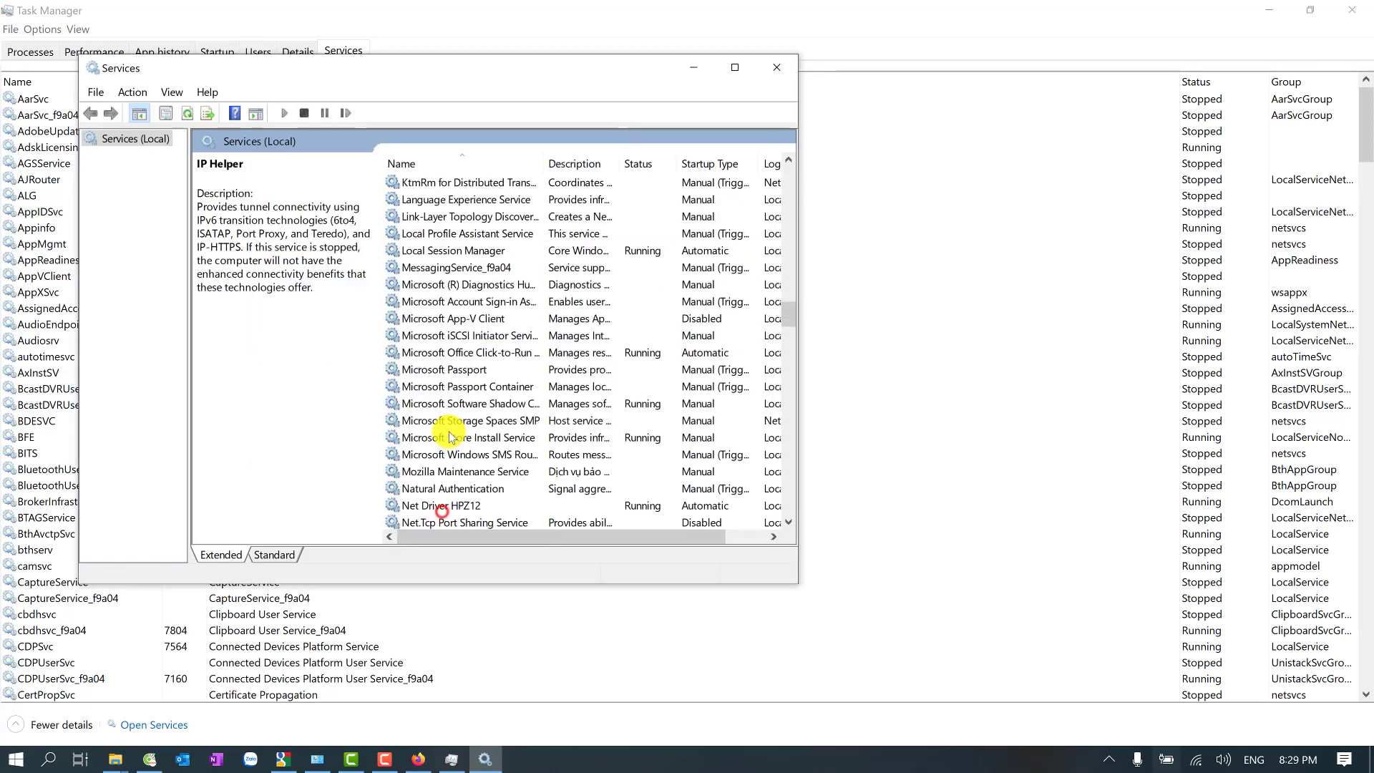
{"action": "left_click", "coordinate": [440, 422]}
{"action": "scroll", "coordinate": [433, 433], "scroll_direction": "down", "scroll_amount": 9}
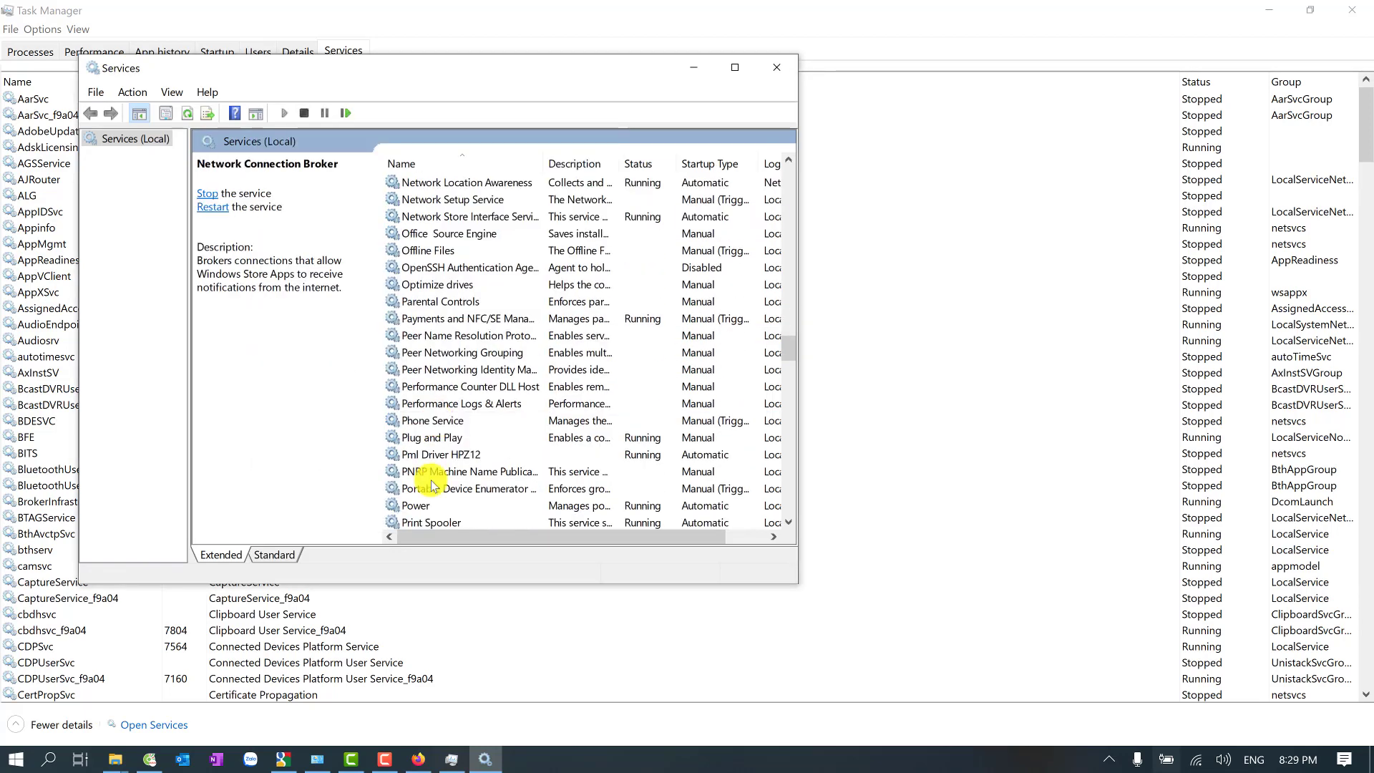
{"action": "left_click", "coordinate": [427, 439]}
{"action": "scroll", "coordinate": [433, 457], "scroll_direction": "down", "scroll_amount": 10}
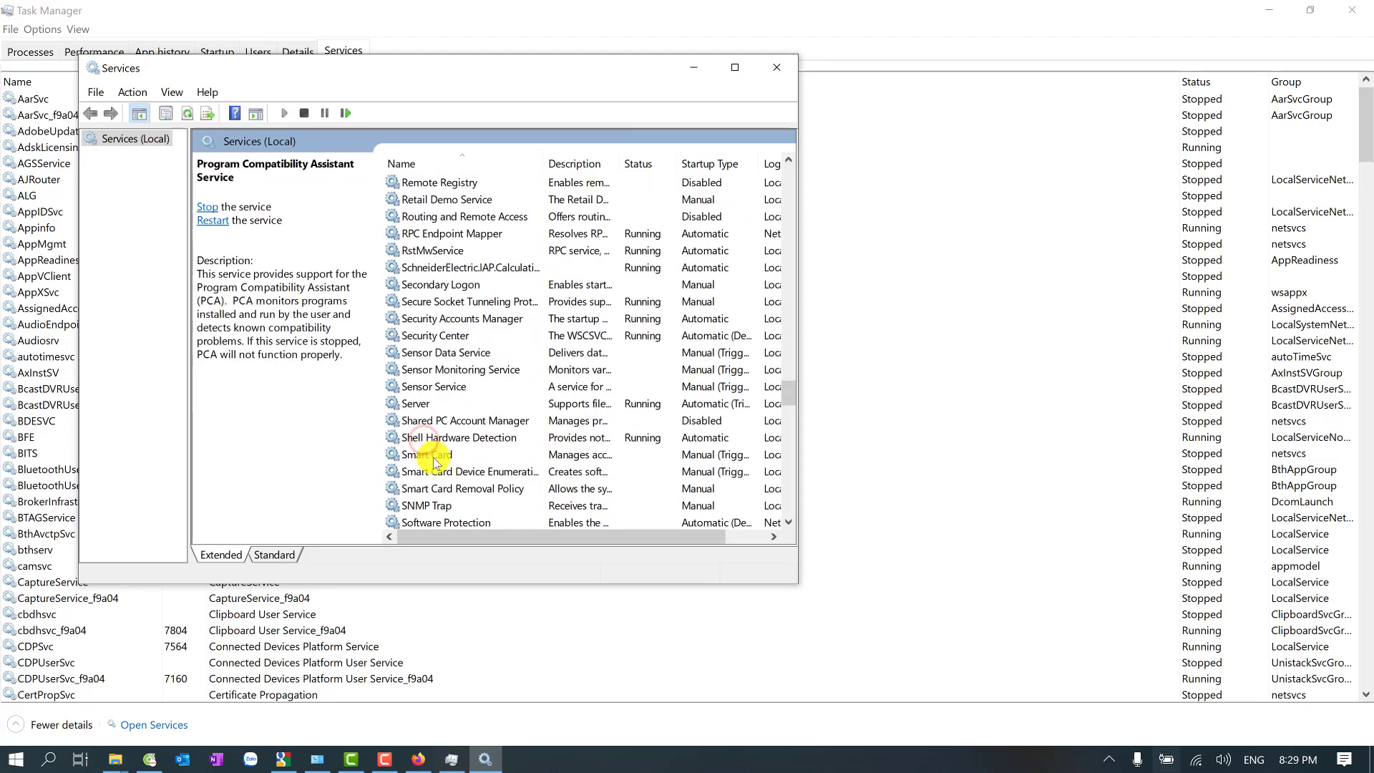
{"action": "key", "text": "w"}
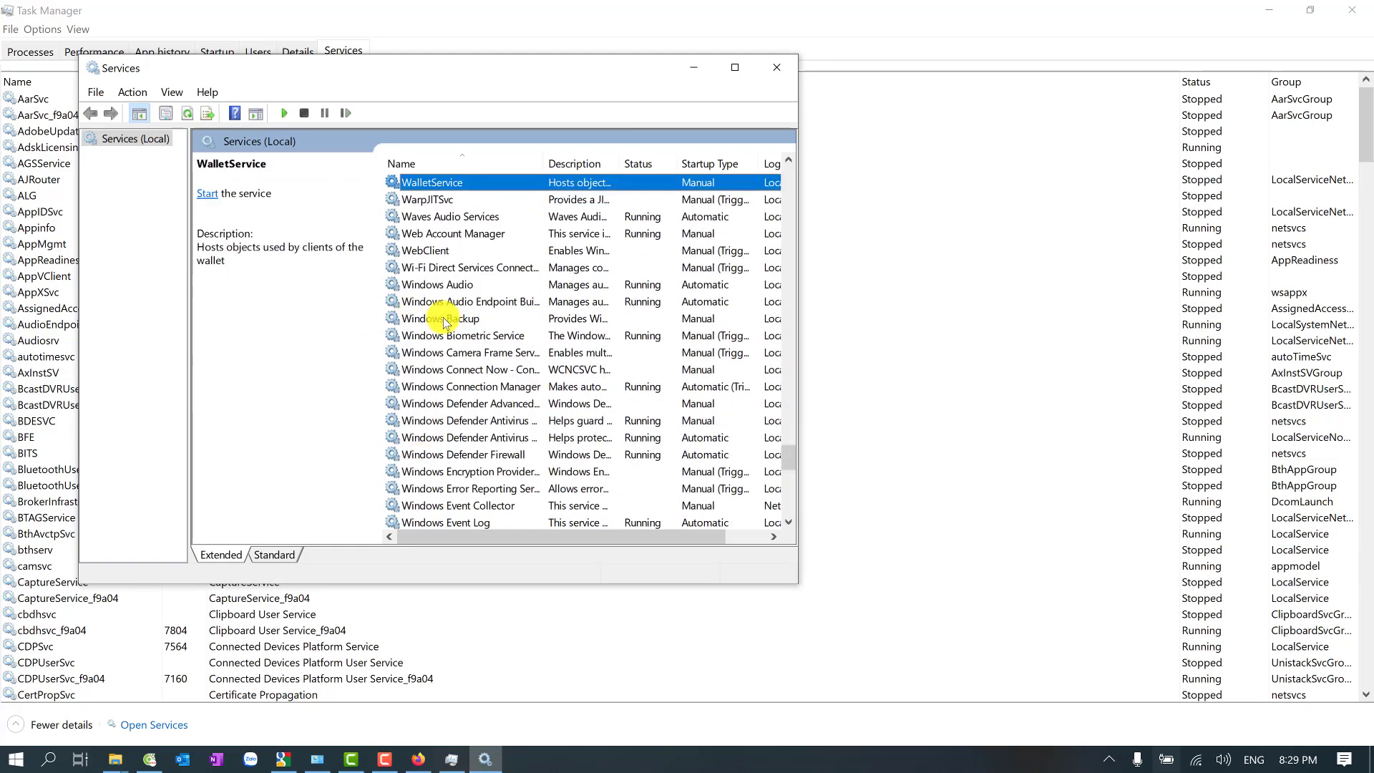
{"action": "scroll", "coordinate": [443, 315], "scroll_direction": "up", "scroll_amount": 1}
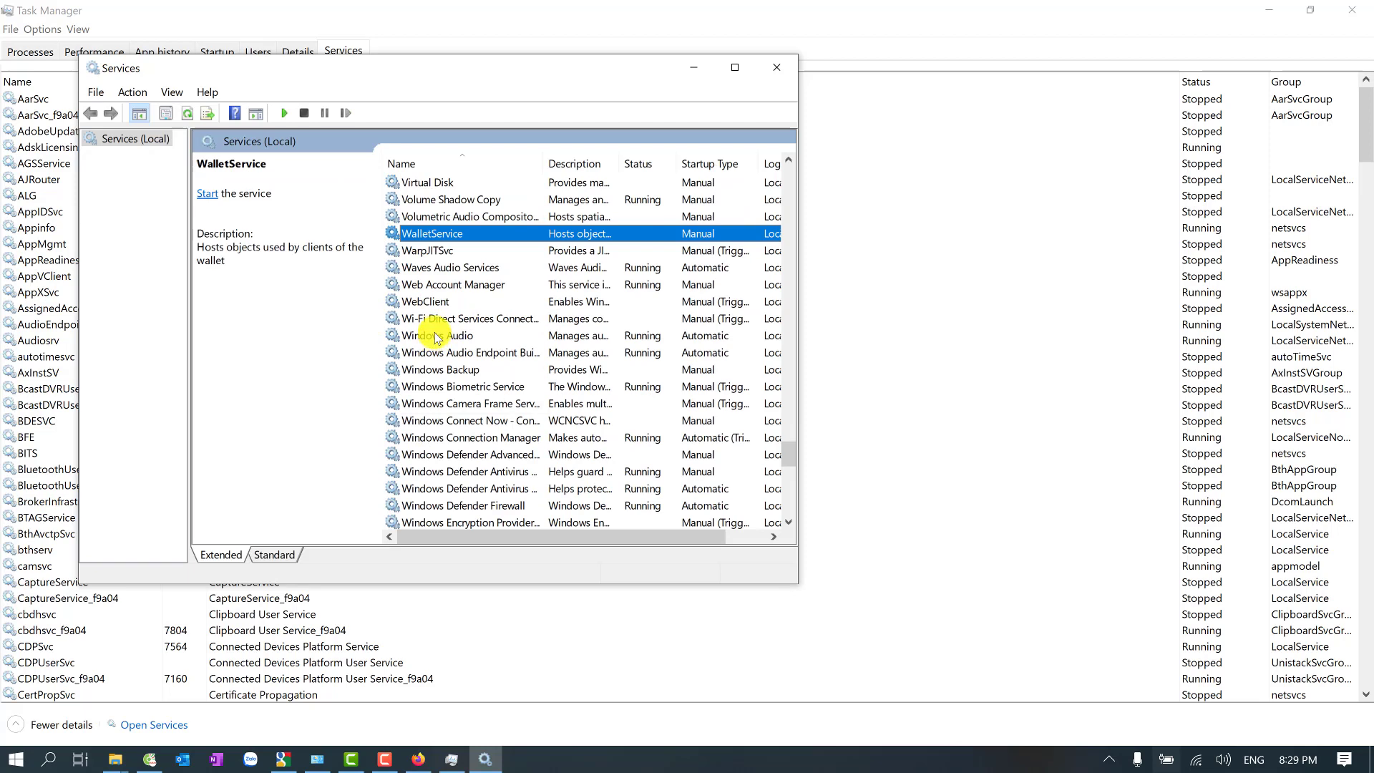
{"action": "scroll", "coordinate": [433, 390], "scroll_direction": "down", "scroll_amount": 1}
{"action": "scroll", "coordinate": [433, 401], "scroll_direction": "down", "scroll_amount": 9}
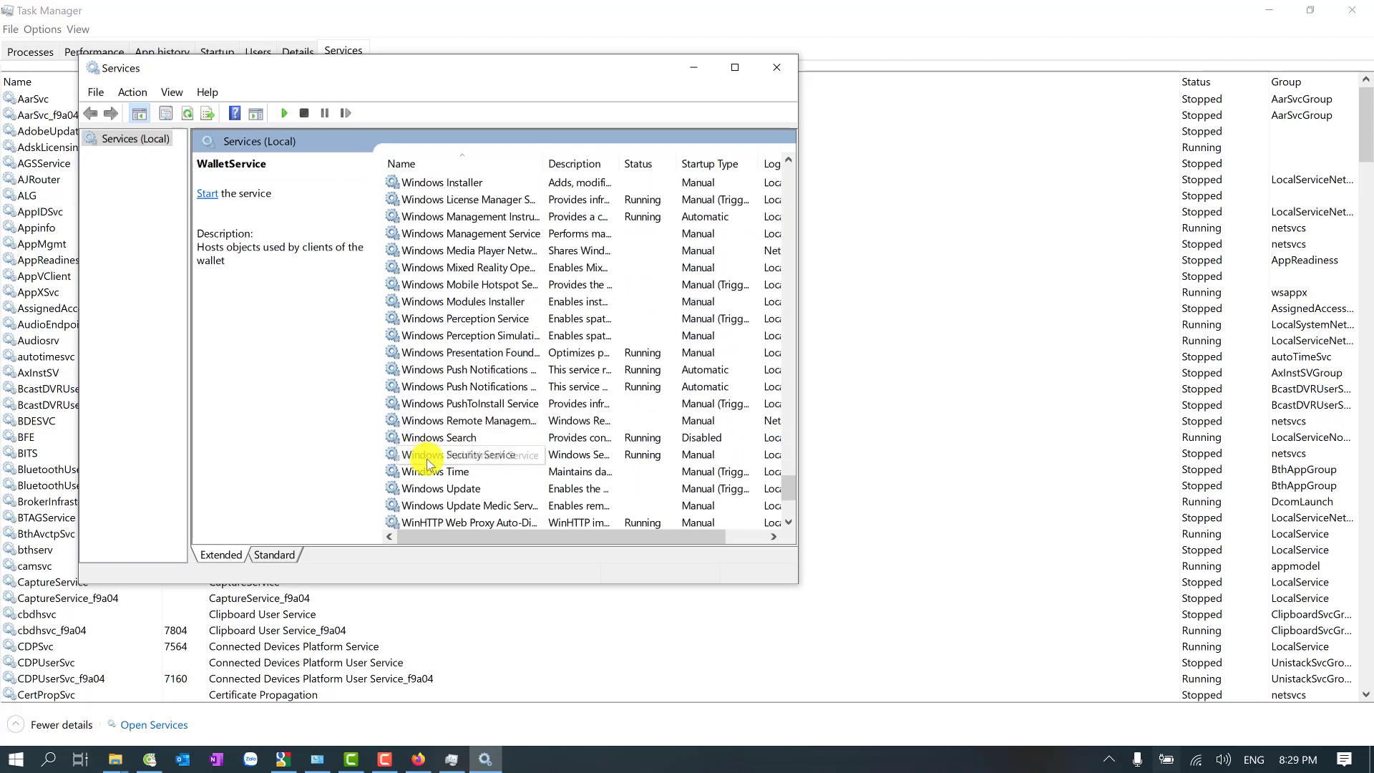
{"action": "left_click", "coordinate": [433, 388]}
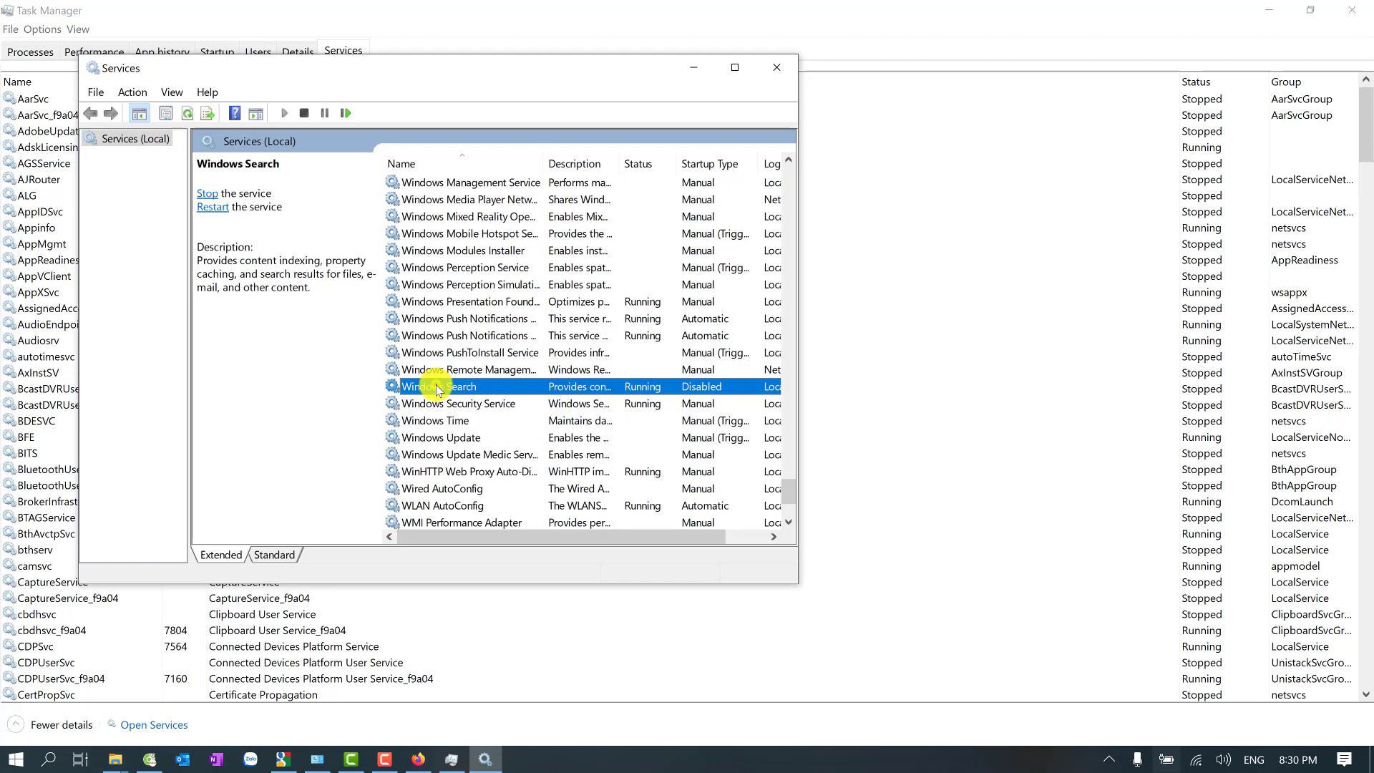
- Set the startup type of the Windows Search service to Disabled and confirm its properties
{"action": "right_click", "coordinate": [438, 389]}
{"action": "left_click", "coordinate": [465, 551]}
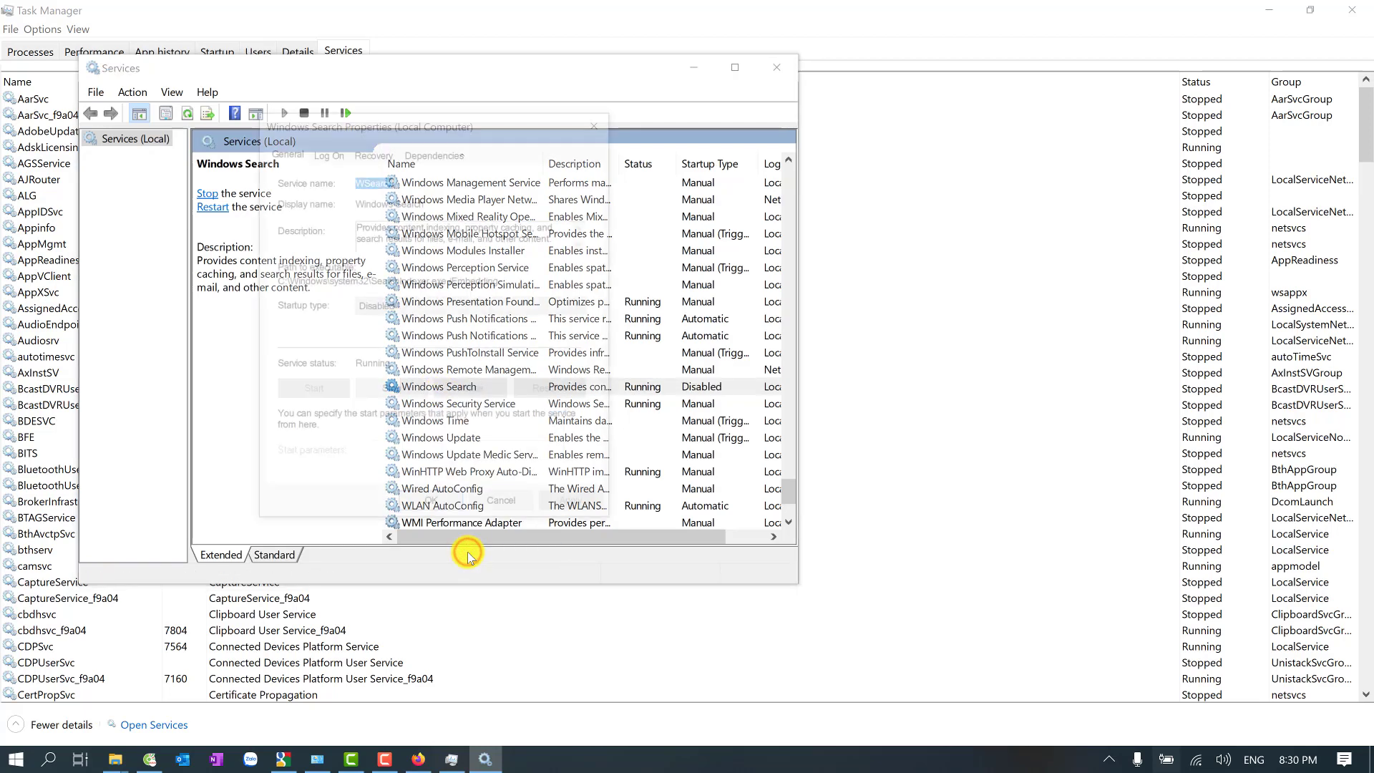
{"action": "left_click", "coordinate": [410, 307]}
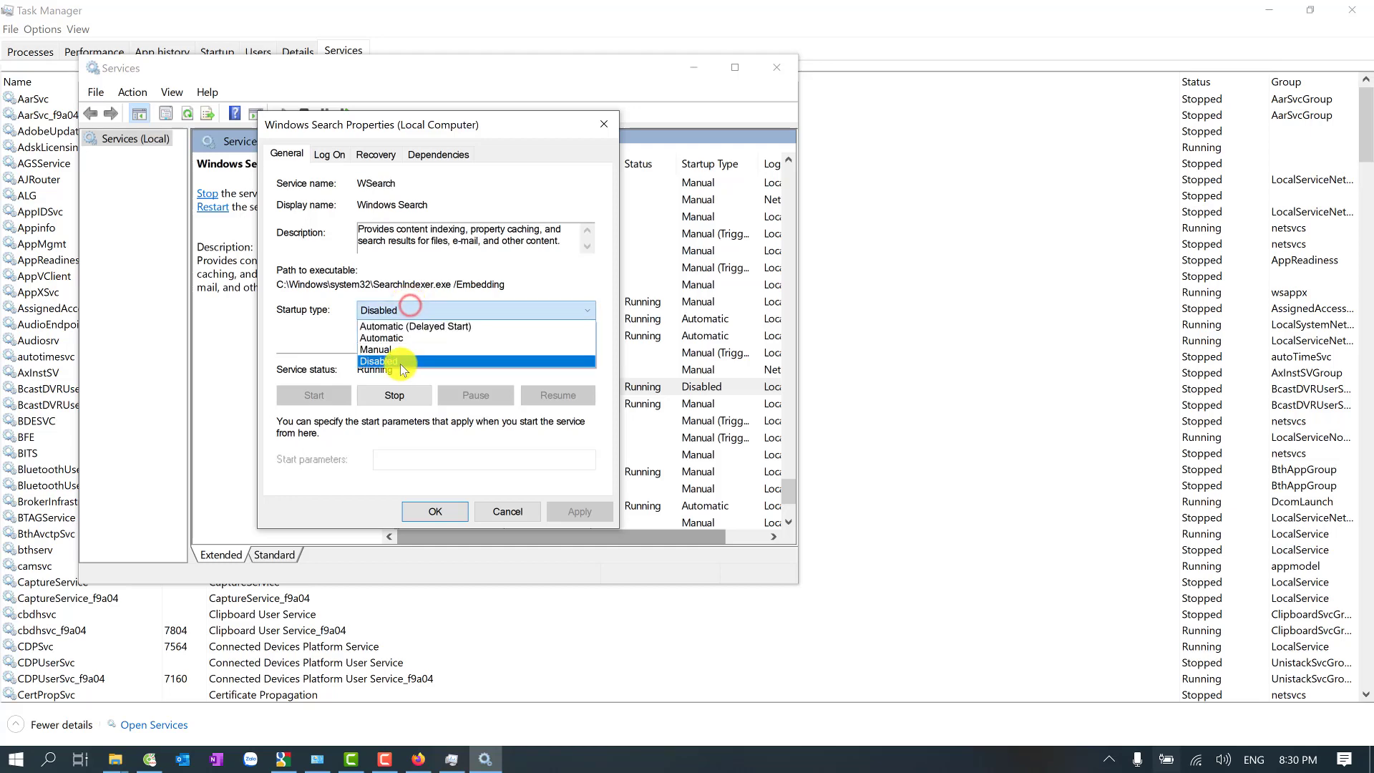
{"action": "left_click", "coordinate": [400, 362]}
{"action": "left_click", "coordinate": [442, 509]}
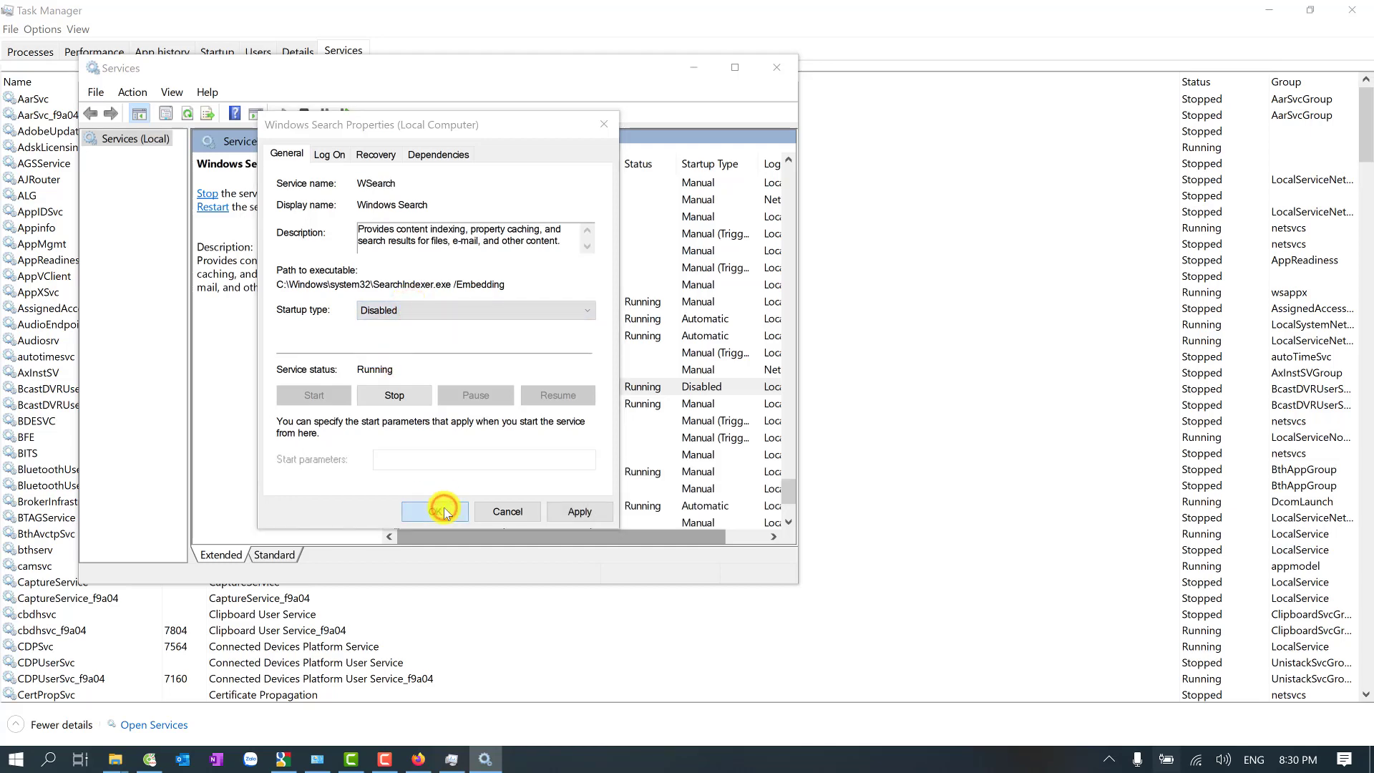
- Open the properties of the Windows Update service to check its startup type
{"action": "left_click", "coordinate": [453, 438]}
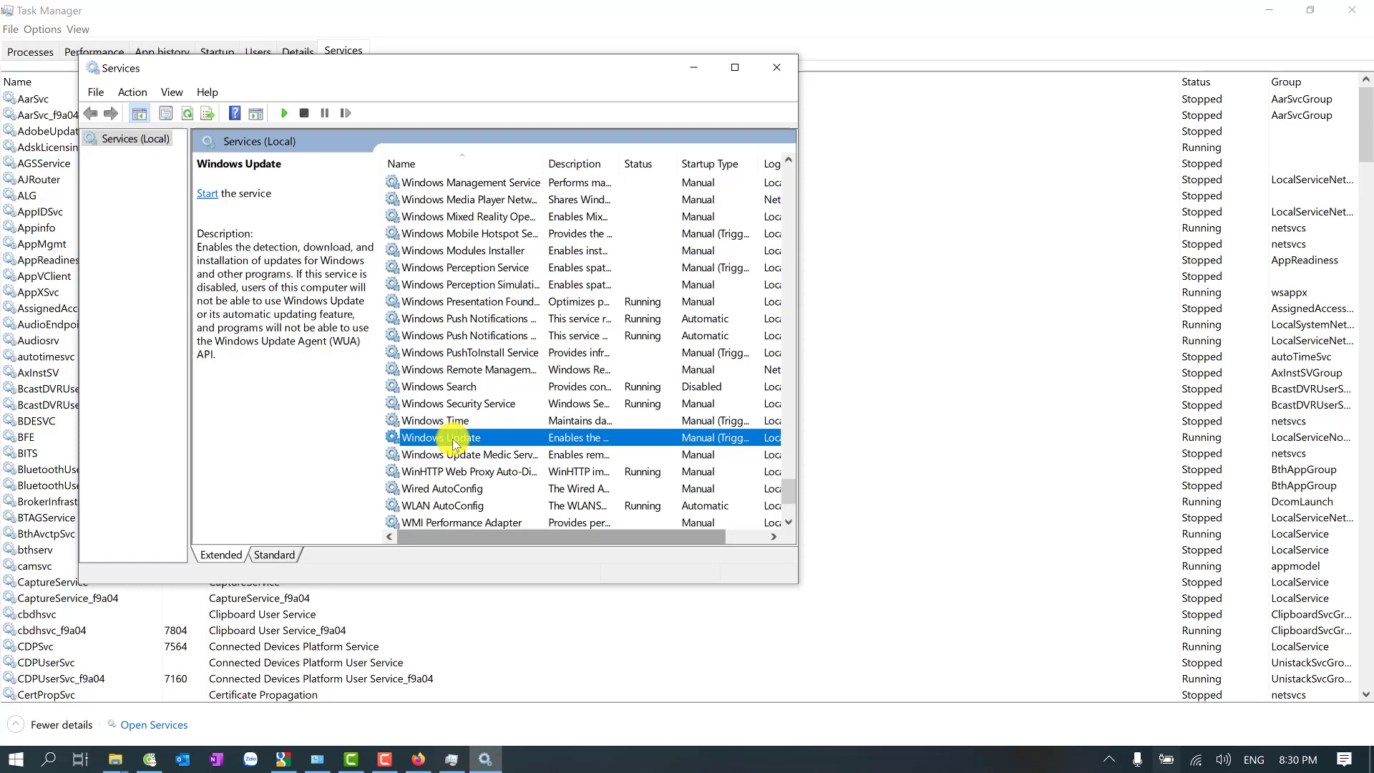
{"action": "right_click", "coordinate": [452, 440]}
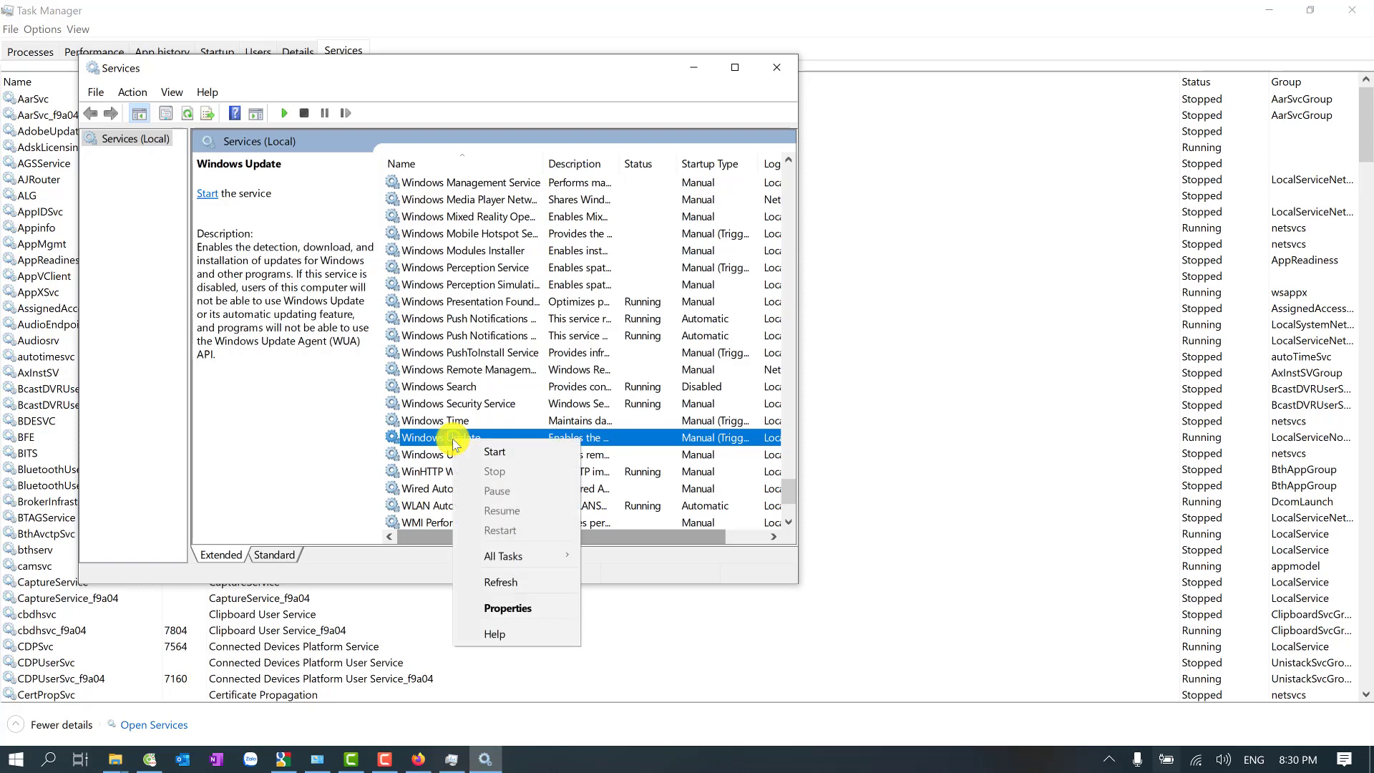
{"action": "left_click", "coordinate": [482, 608]}
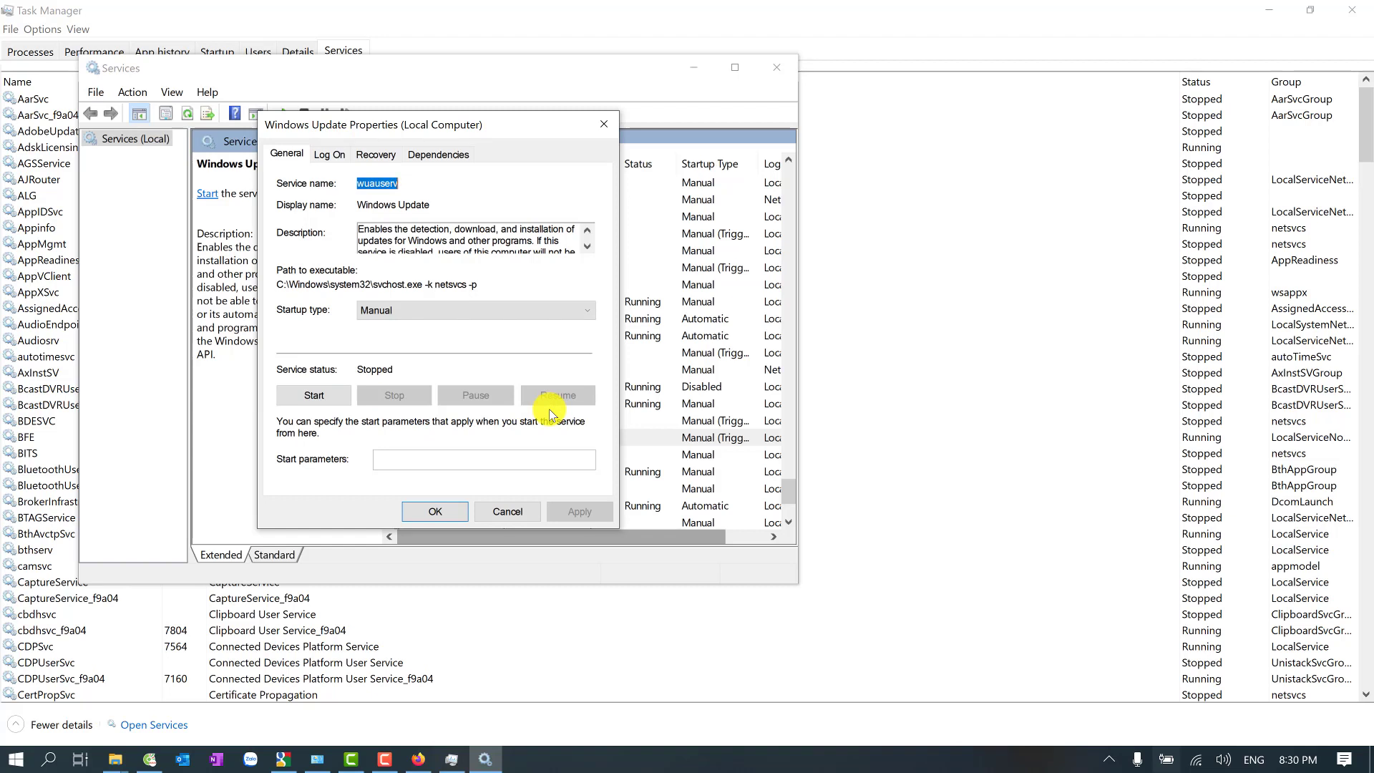
- Close the service properties, Services console, Task Manager, System window and File Explorer to return to the desktop
{"action": "key", "text": "alt+F4"}
{"action": "key", "text": "alt+F4"}
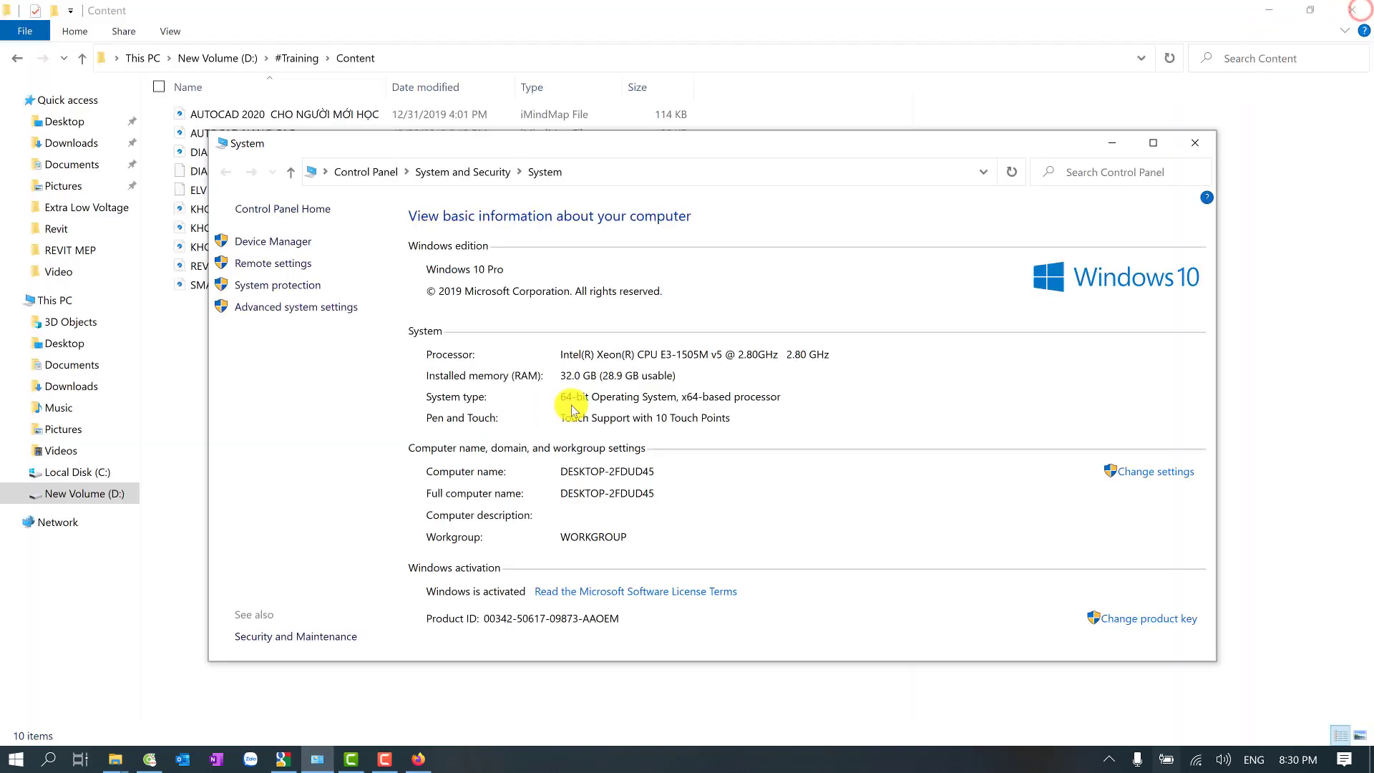
{"action": "left_click", "coordinate": [1198, 141]}
{"action": "left_click", "coordinate": [1352, 9]}
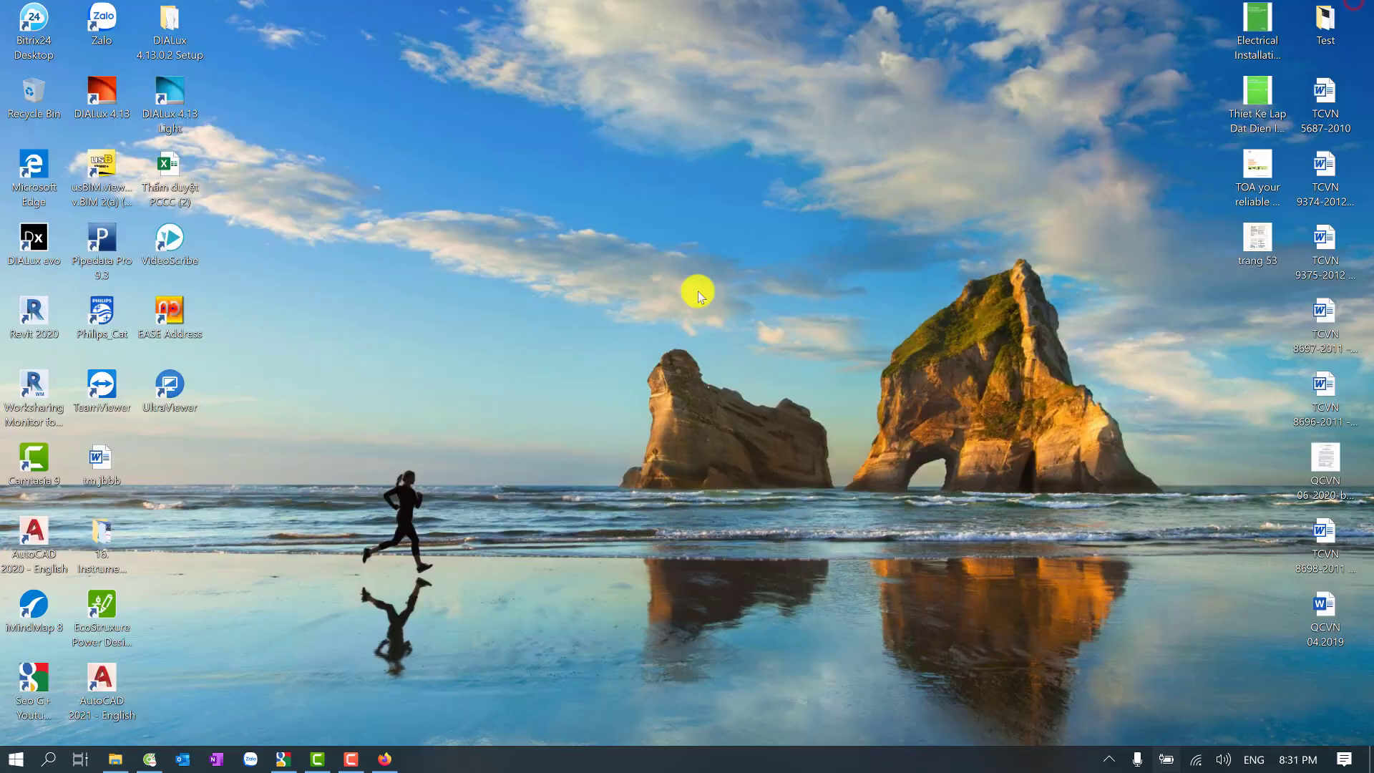